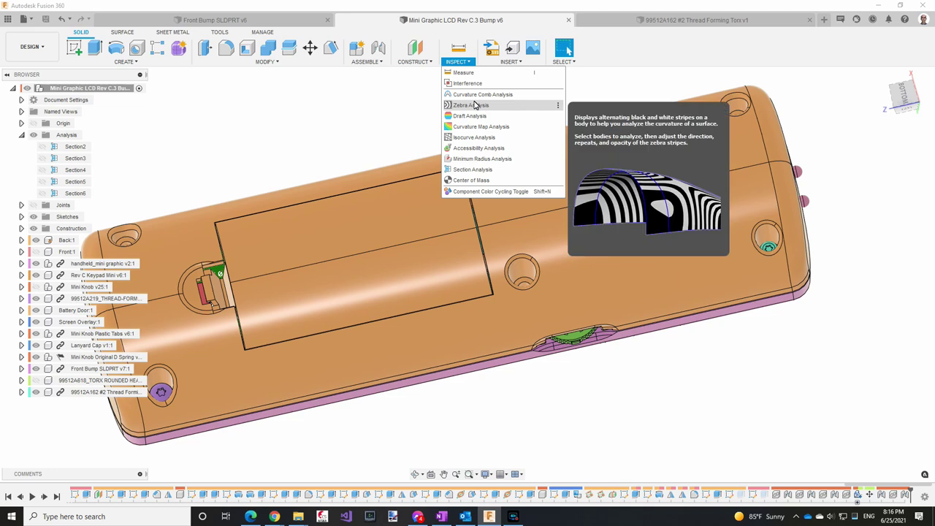
Create a section analysis on the vertical lengthwise origin plane, offset about -0.664 in so it cuts through the corner screw
click(474, 169)
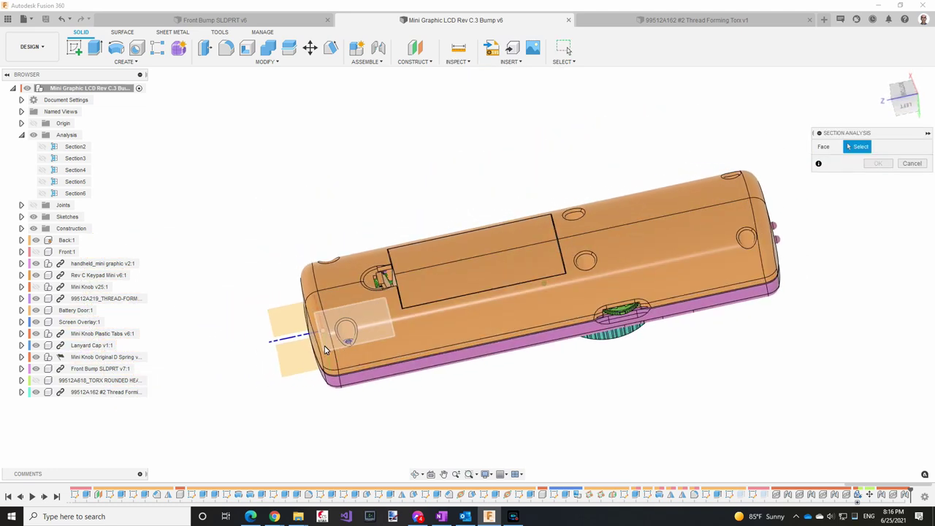
click(290, 323)
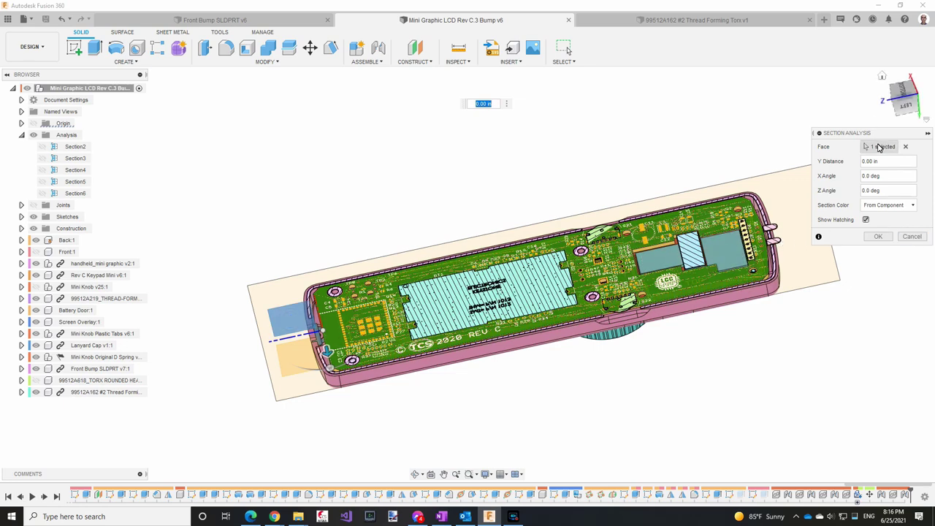
click(906, 148)
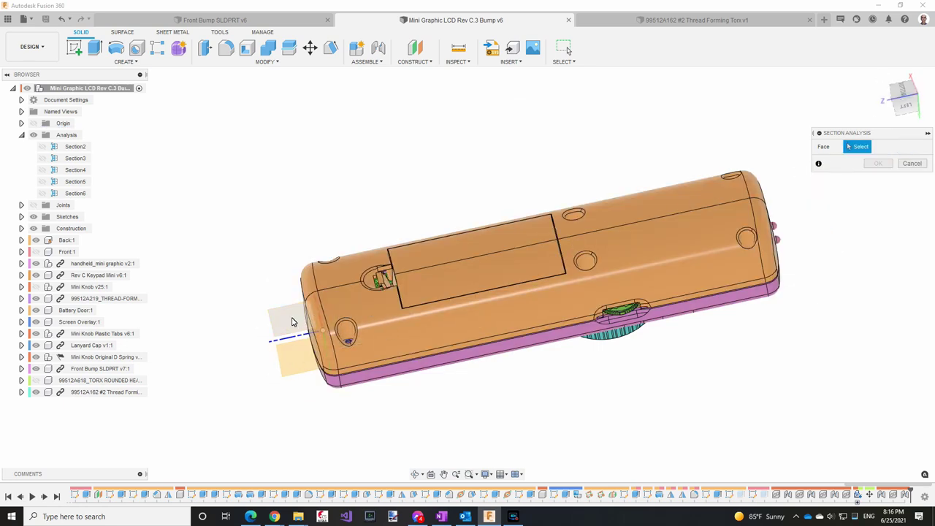
click(292, 321)
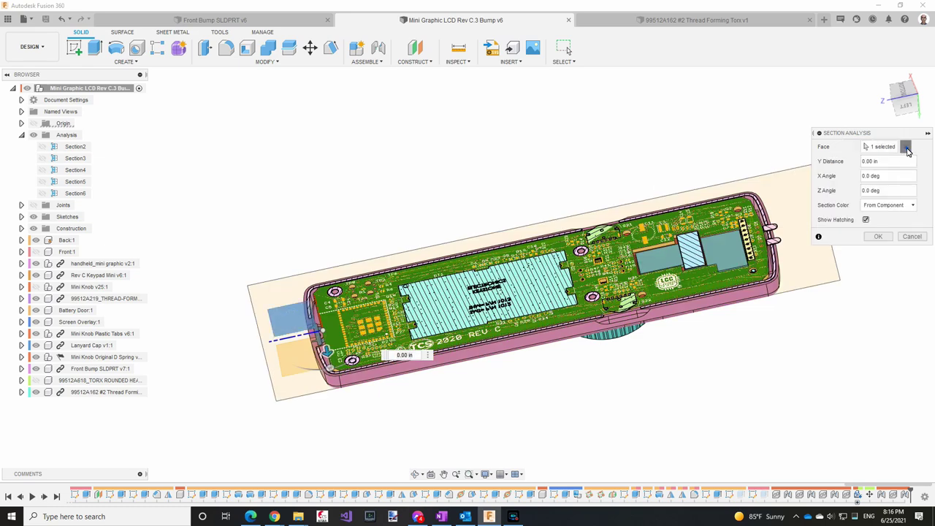
click(906, 148)
click(346, 378)
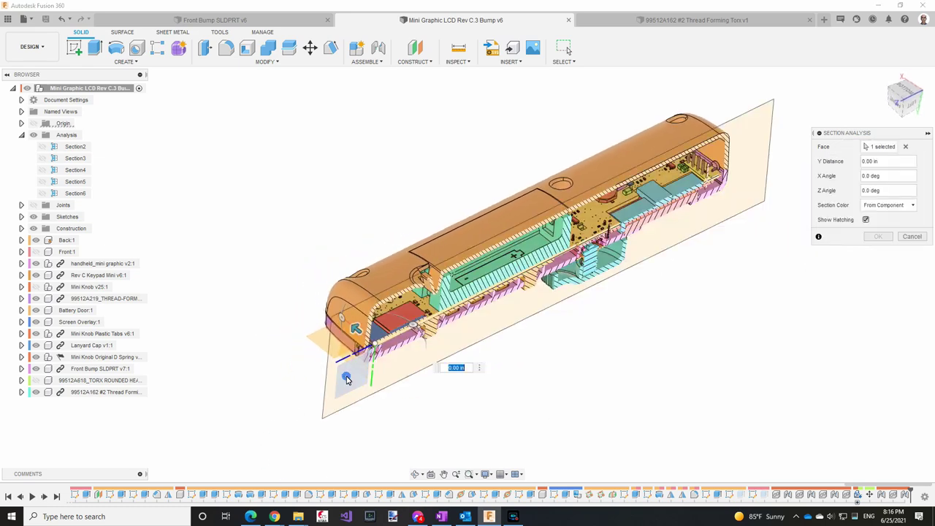
drag(346, 378, 394, 337)
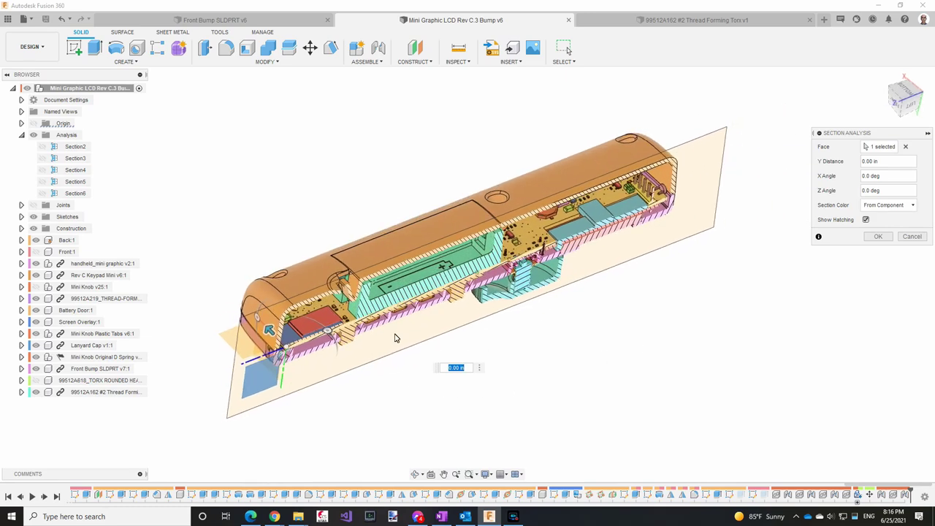
drag(272, 333, 297, 358)
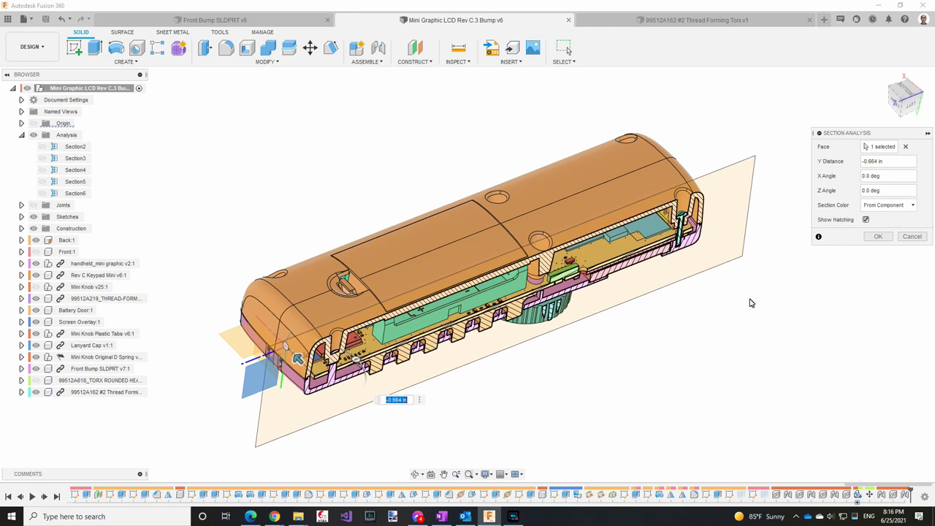
click(879, 236)
Measure the diameter of the screw hole's upper circular edge in the sectioned front cover
click(902, 98)
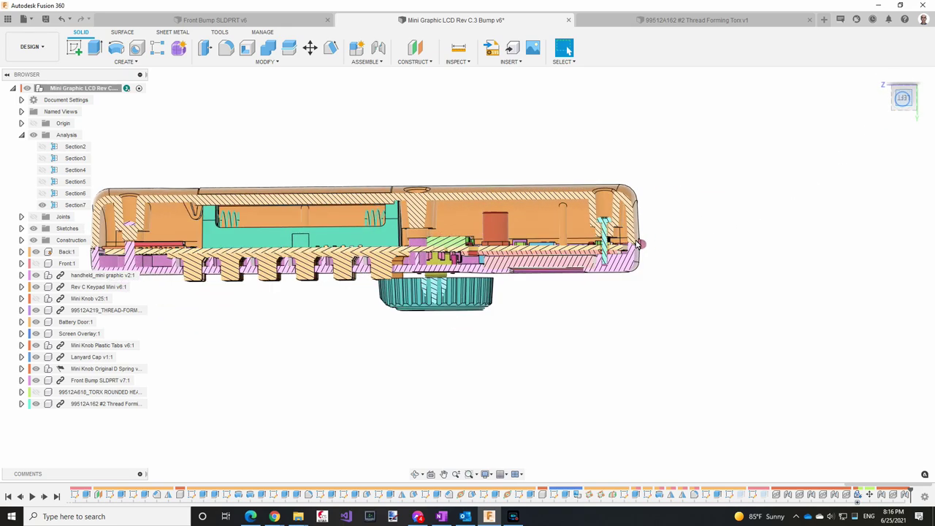
scroll(614, 252, up, 8)
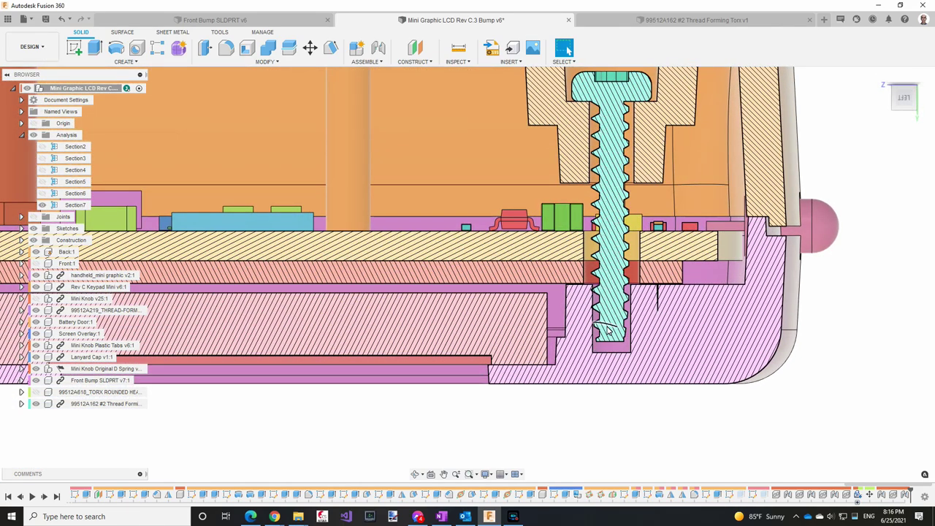
drag(604, 428, 579, 419)
key(i)
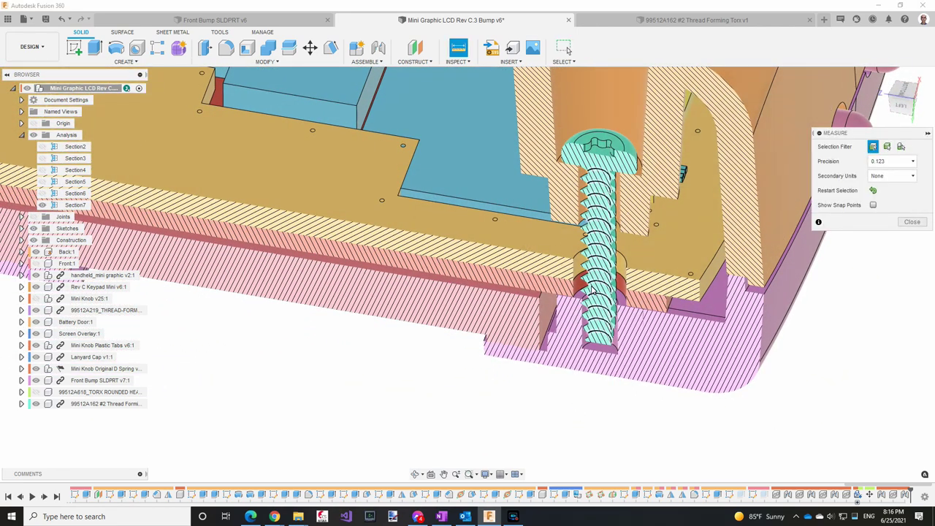
scroll(584, 299, up, 5)
click(581, 308)
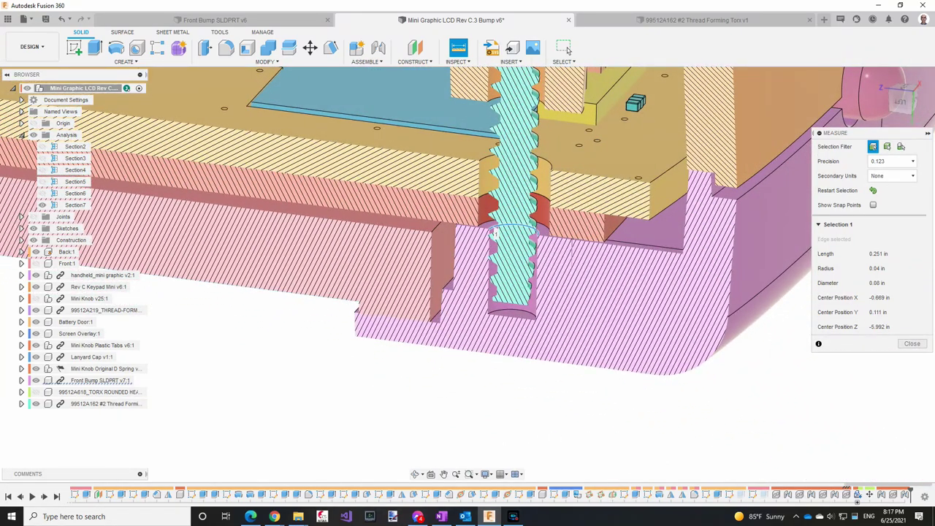
Switch to the McMaster-Carr browser page for screw 99512A162 and examine the thread dimensions in its drawing
key(alt+Tab)
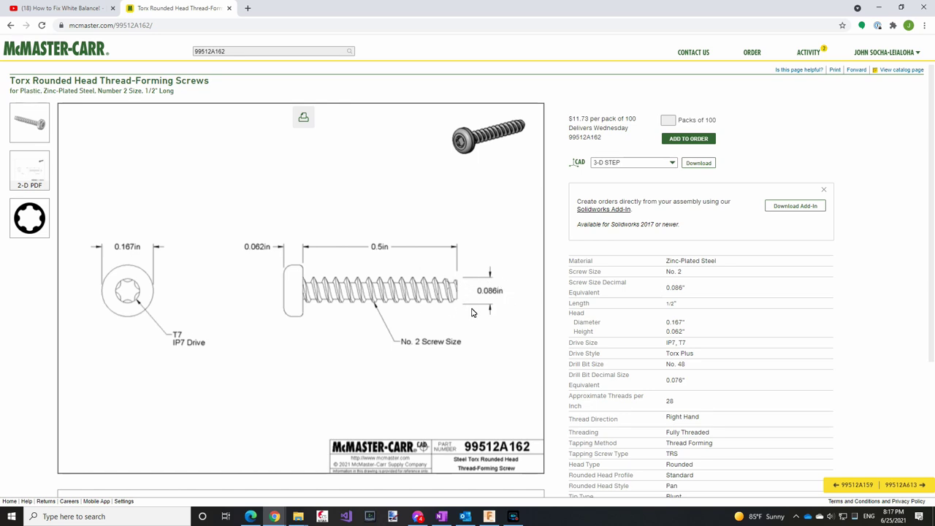
click(414, 290)
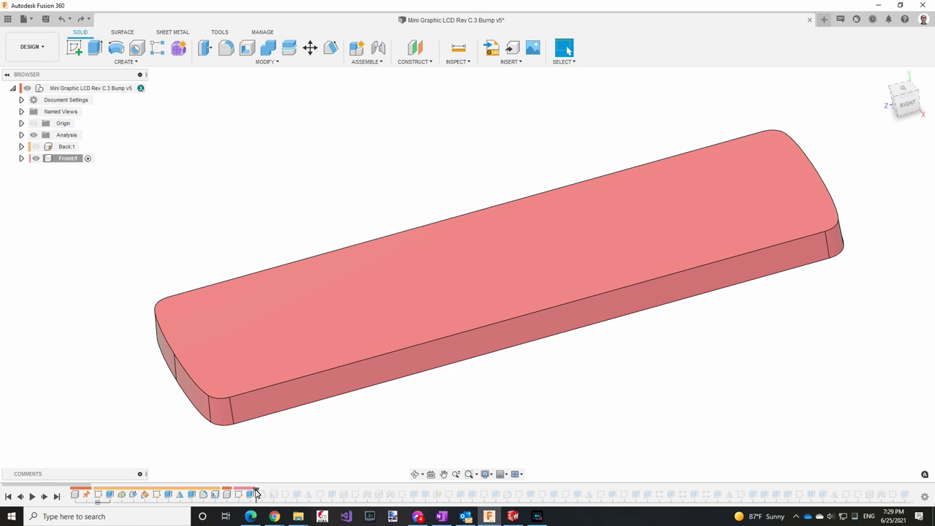
Preview the front part's edge fillet in the design history, roll back to before it, and start a sketch on the upper face
drag(261, 494, 269, 495)
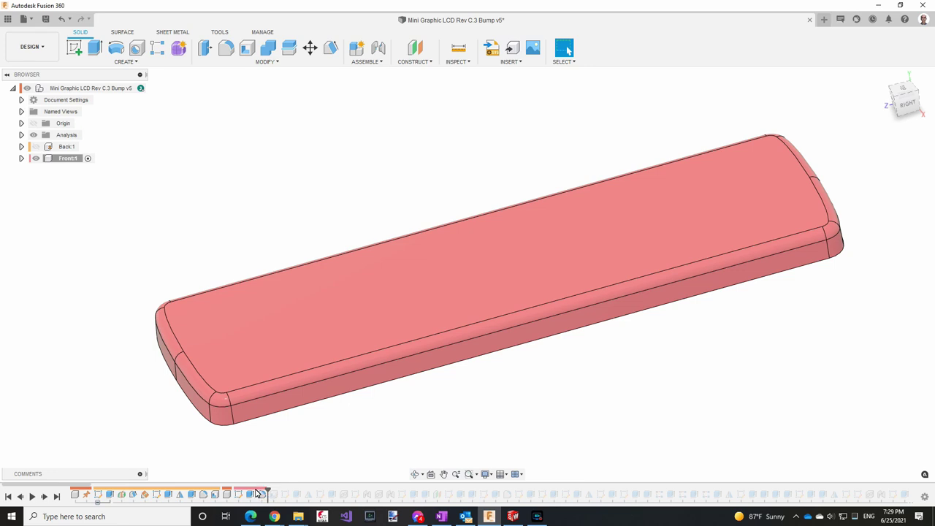
drag(268, 494, 254, 494)
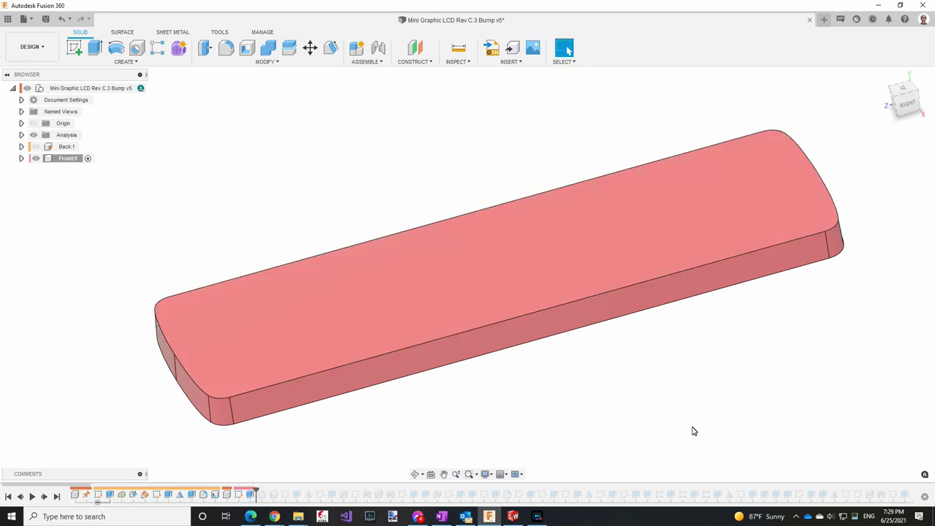
click(76, 51)
click(622, 209)
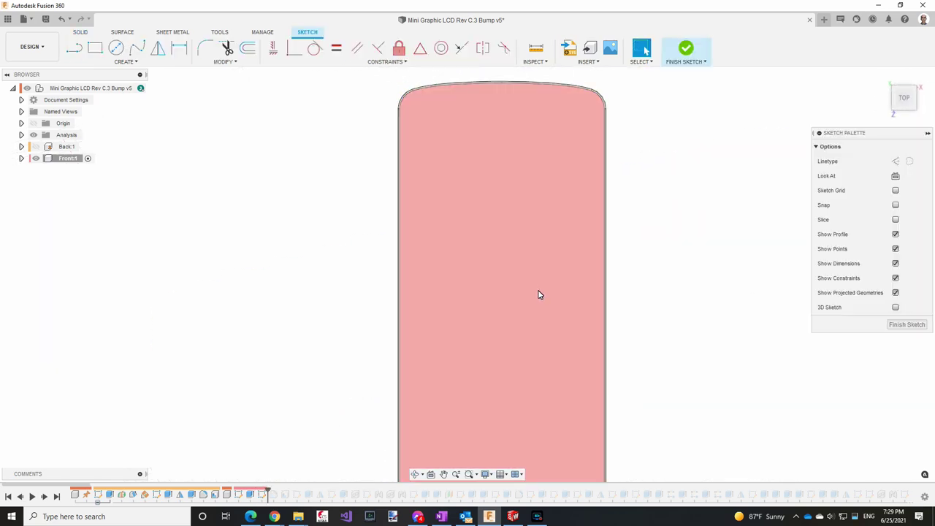
Project the outline of the front part's upper face into the sketch with Projection Link on
key(o)
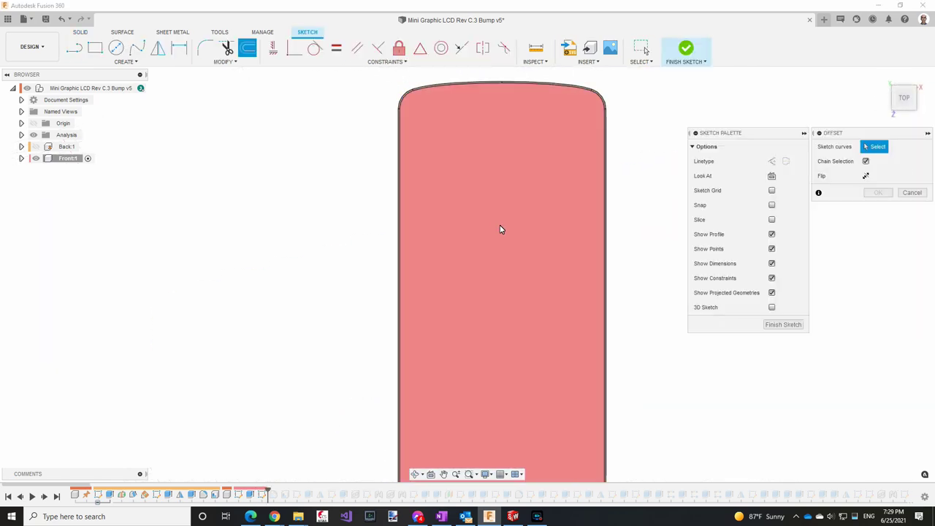
key(Escape)
key(p)
click(510, 184)
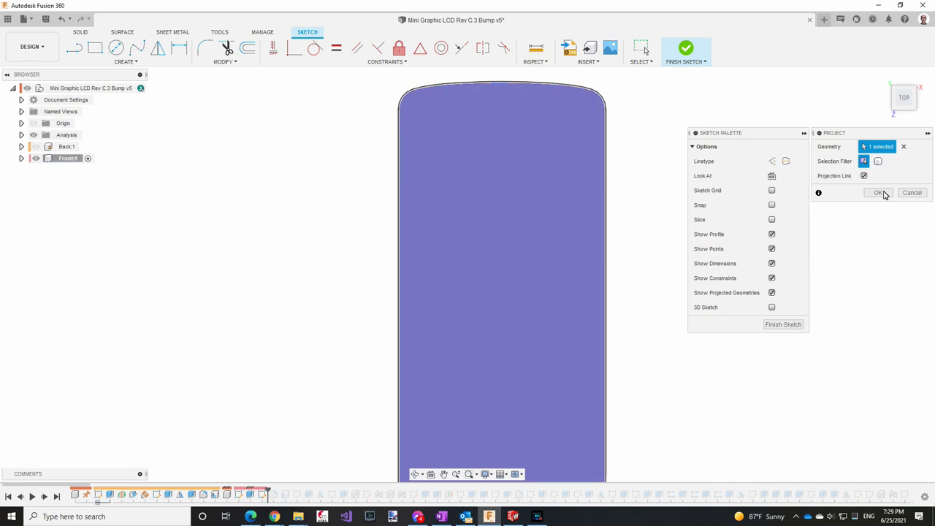
click(879, 192)
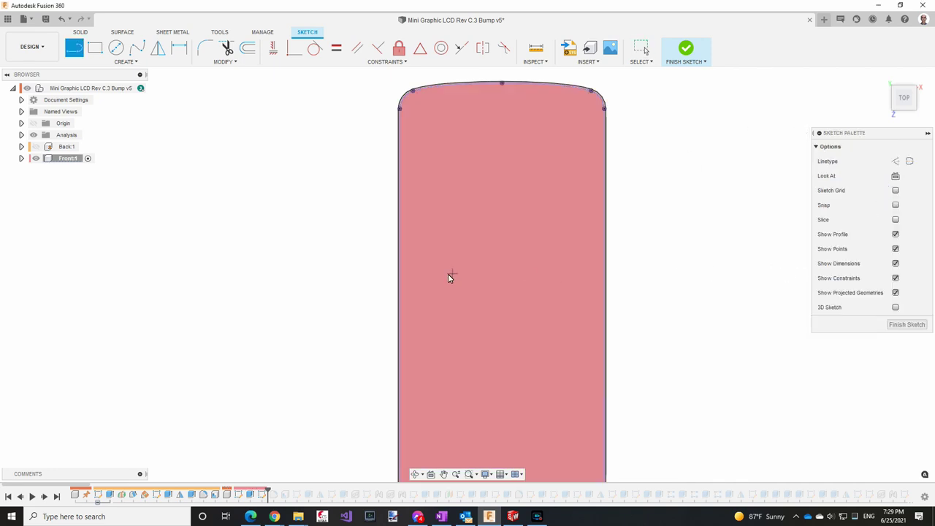
Draw a straight line about 1.9 in long across the full width of the projected outline and finish the sketch
click(399, 299)
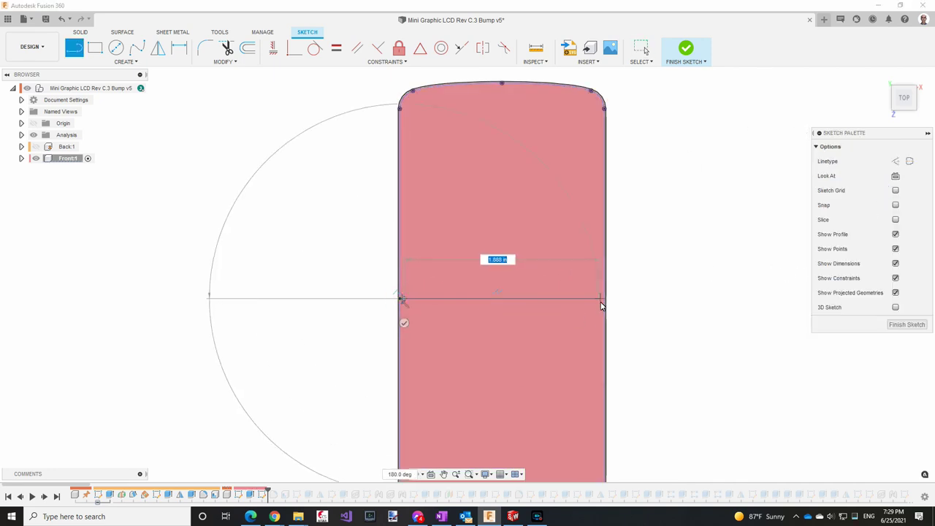
click(603, 300)
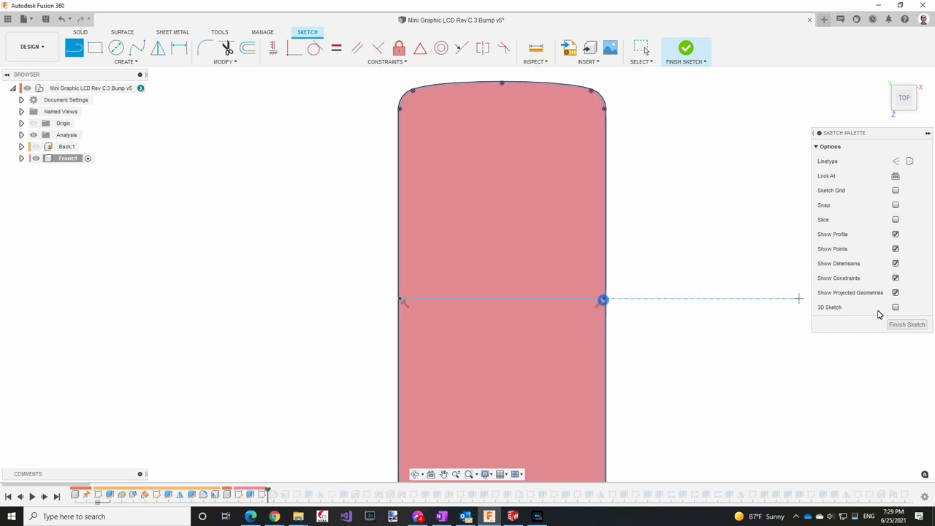
click(895, 326)
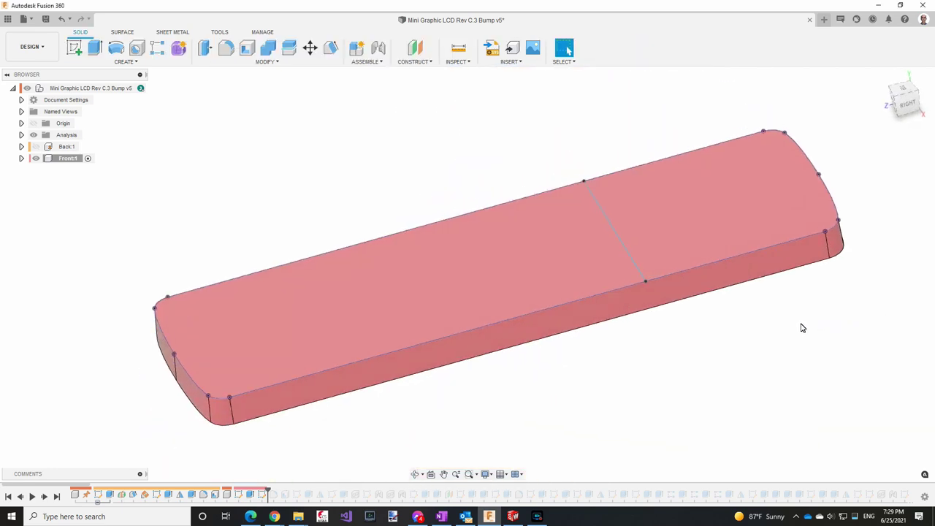
Extrude the shorter end region of the face upward by .04-.023 in, joined to the front body, and inspect the raised edge
key(e)
click(706, 232)
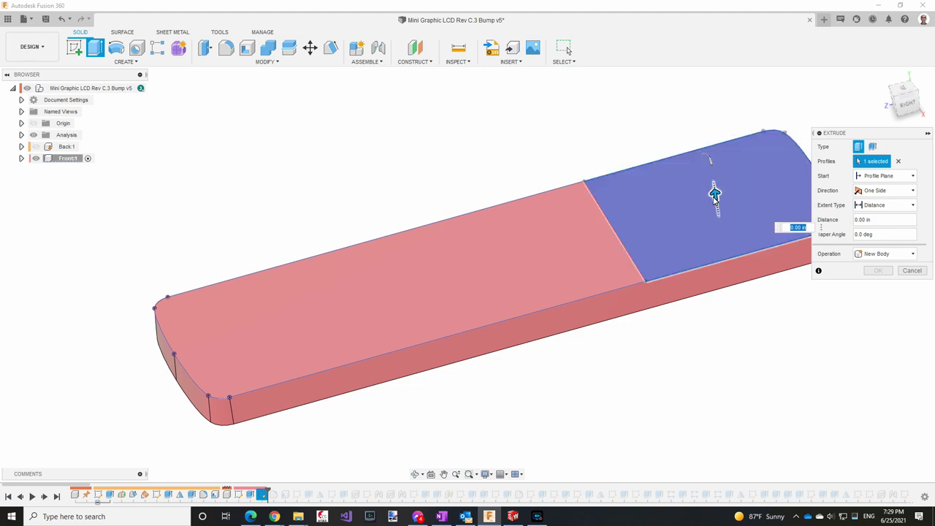
drag(712, 191, 711, 184)
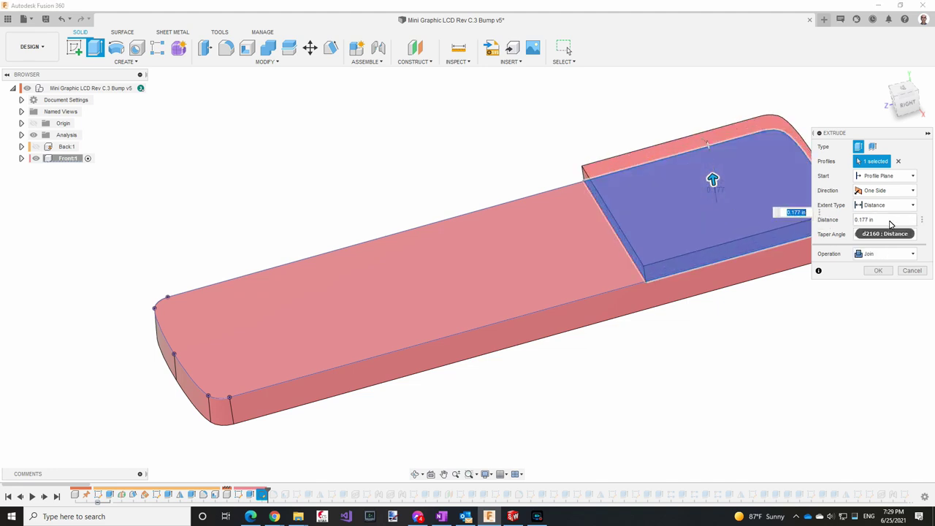
click(888, 220)
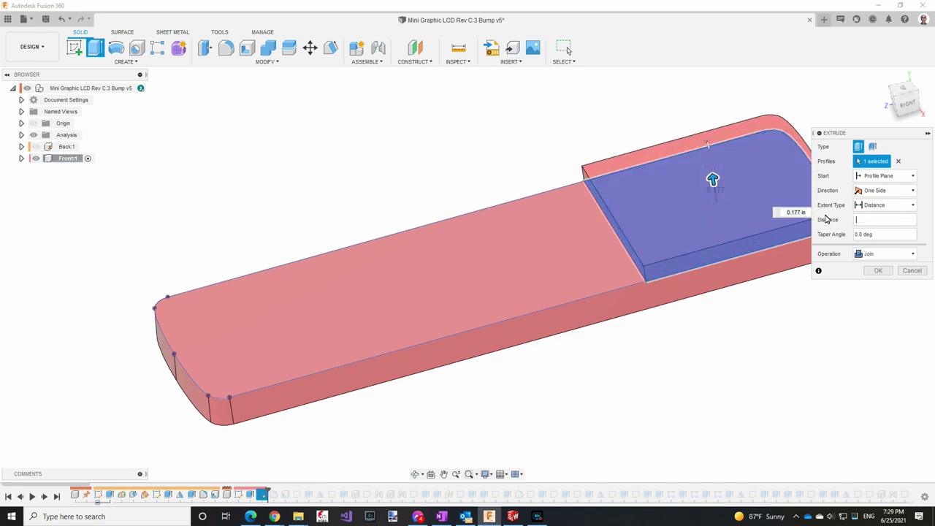
text(.04-.0)
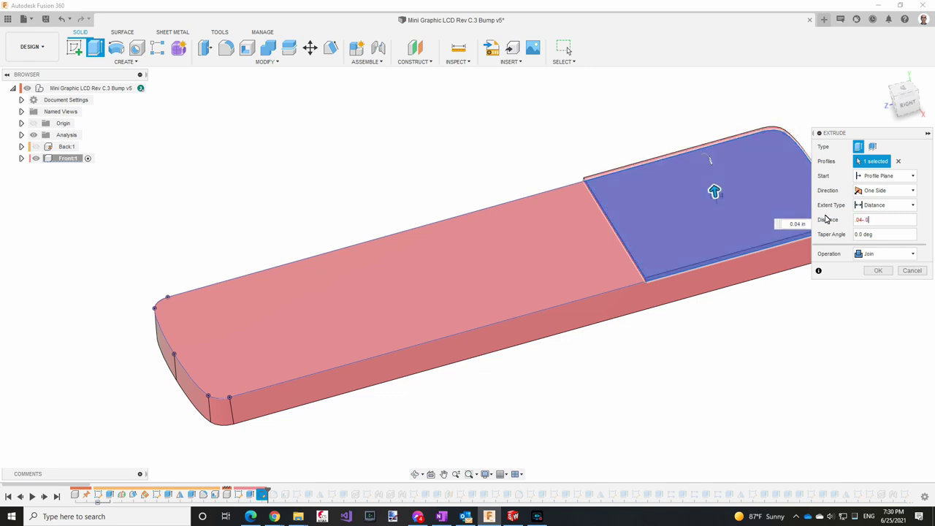
text(23)
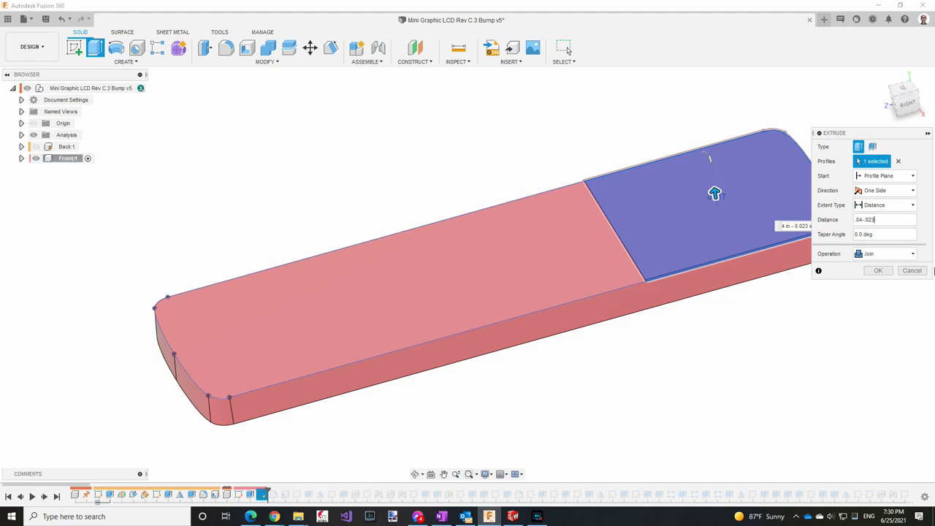
click(876, 271)
scroll(772, 302, up, 3)
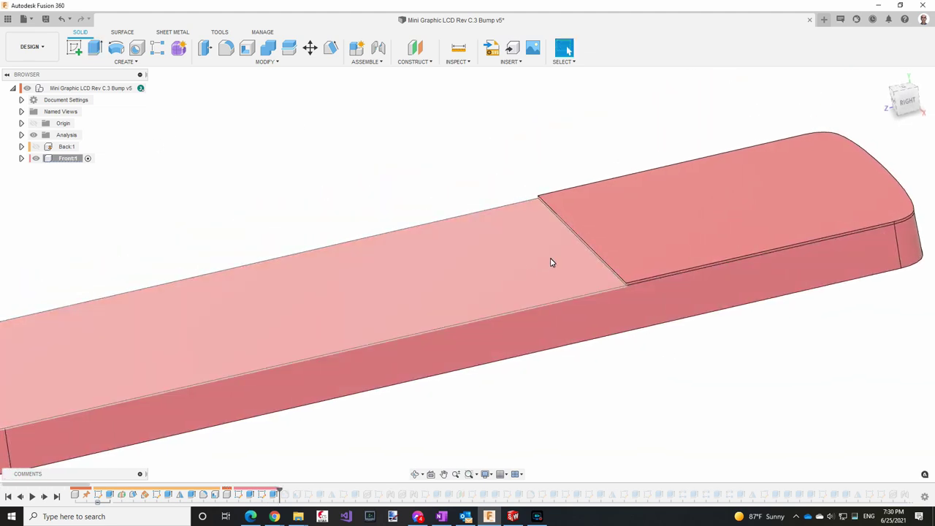
scroll(633, 306, up, 2)
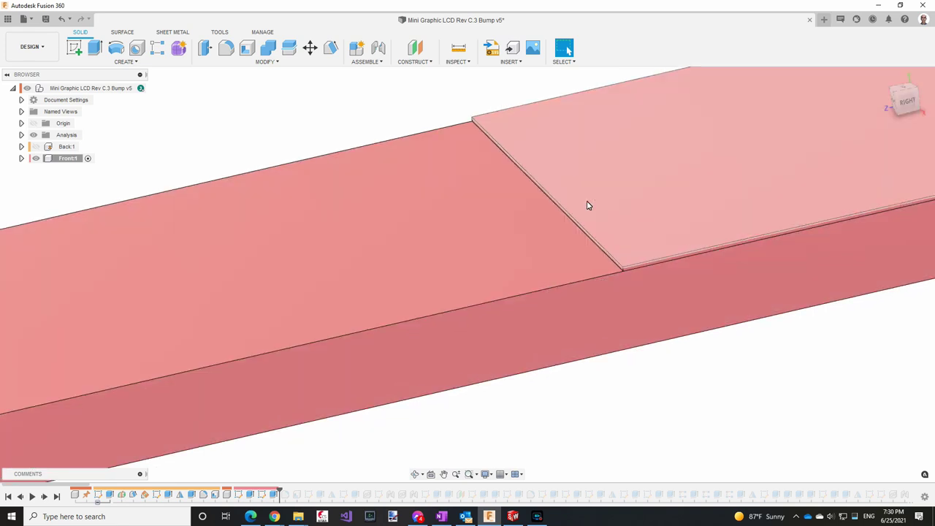
Start a sketch on the lengthwise vertical origin plane and project the raised step's upper corner and the lower face's top edge with Projection Link
click(73, 48)
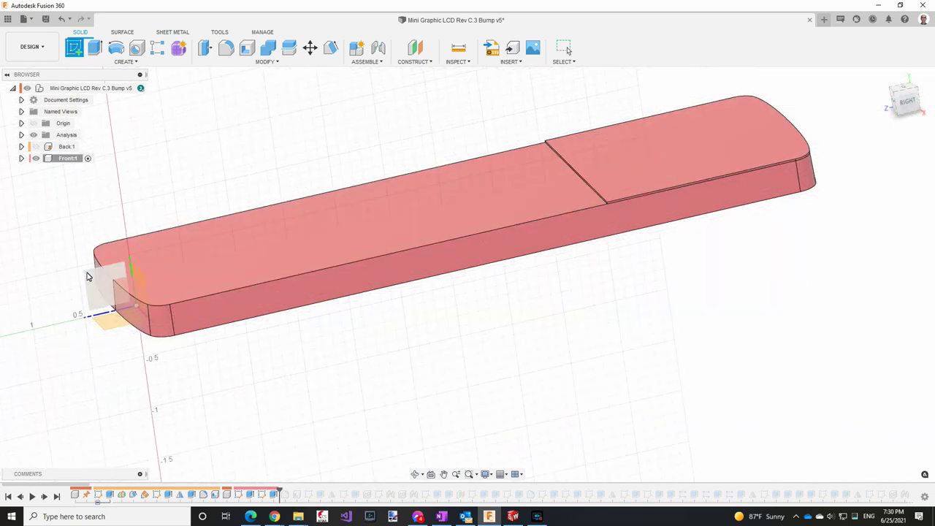
click(92, 286)
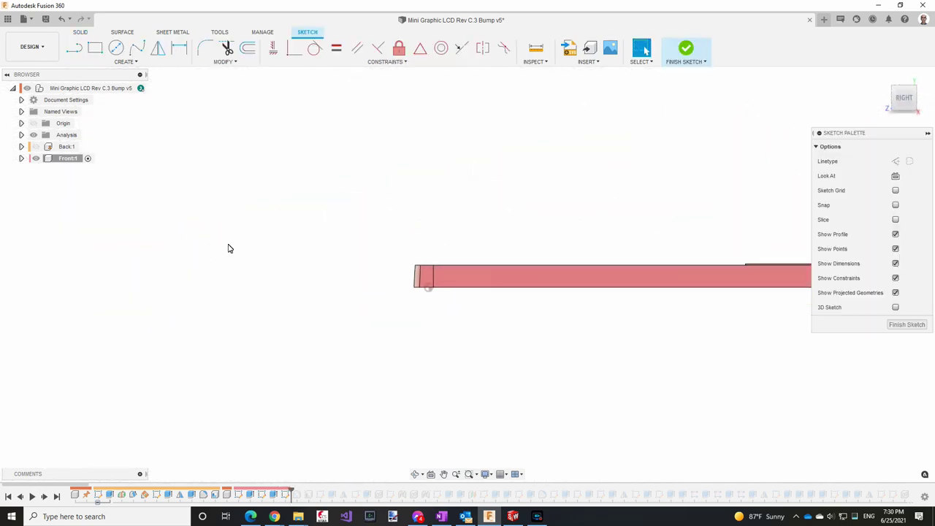
scroll(555, 329, up, 5)
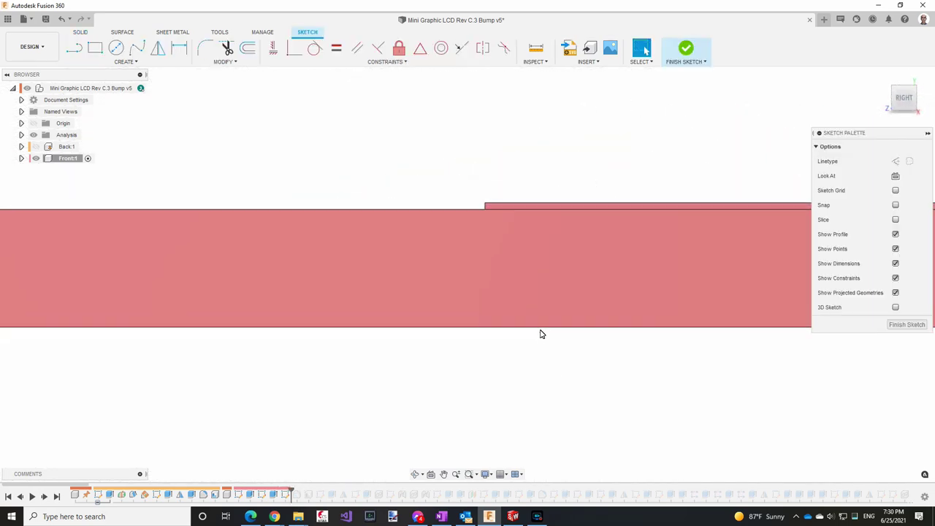
key(p)
scroll(497, 219, up, 2)
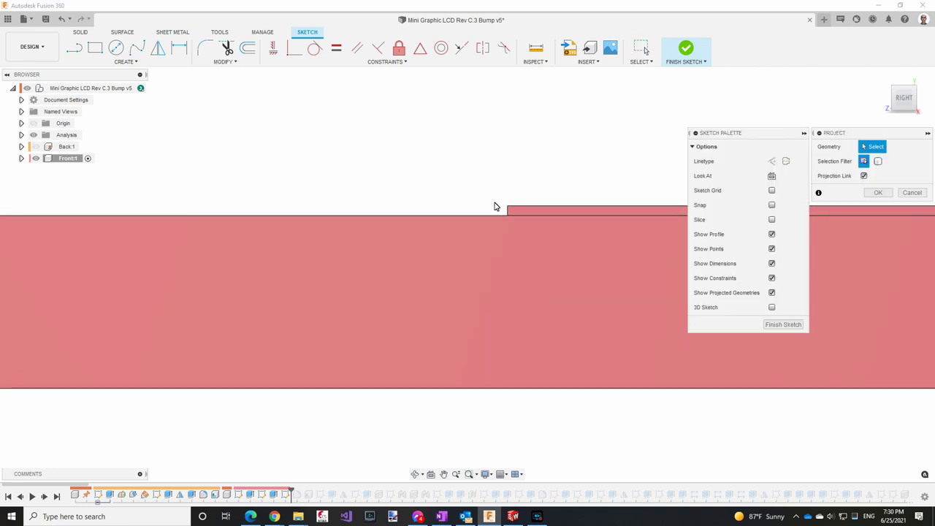
click(509, 210)
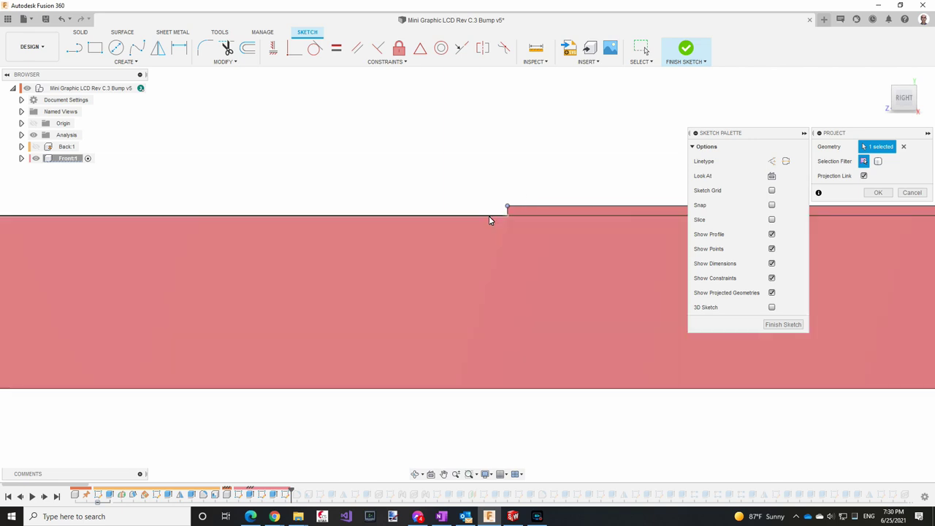
click(489, 217)
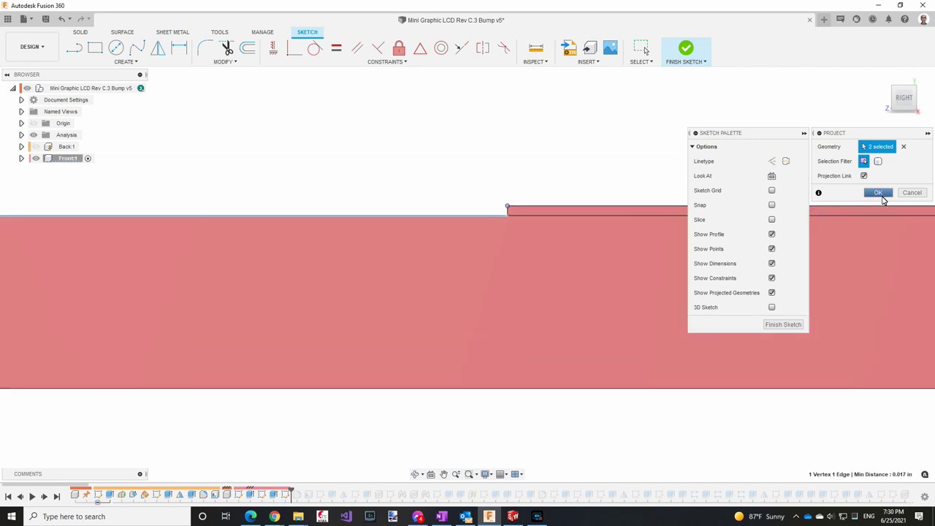
click(879, 194)
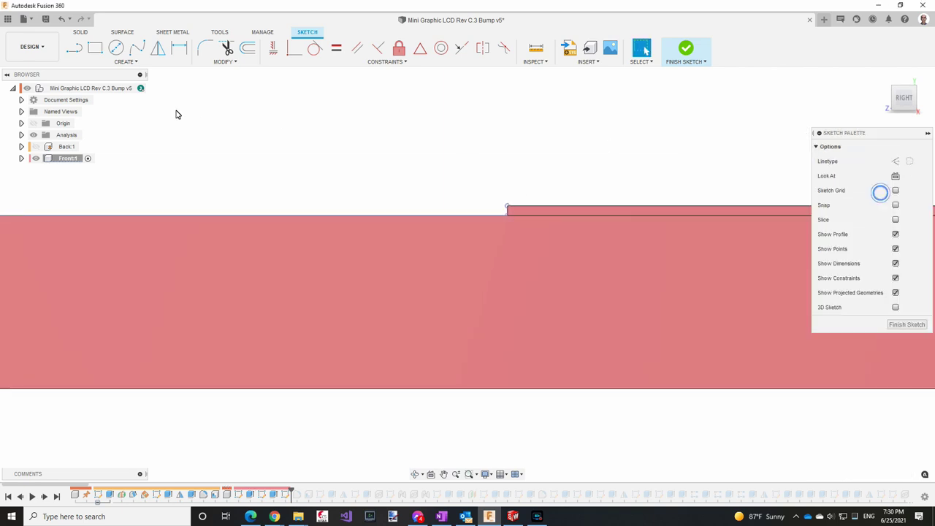
Draw a two-point spline from the raised step's upper corner down to the projected line of the lower face
click(135, 49)
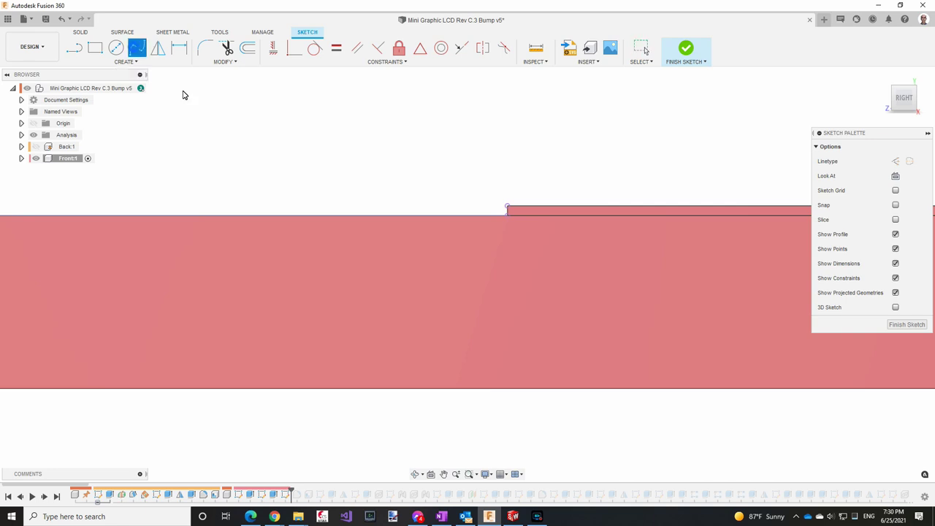
click(508, 208)
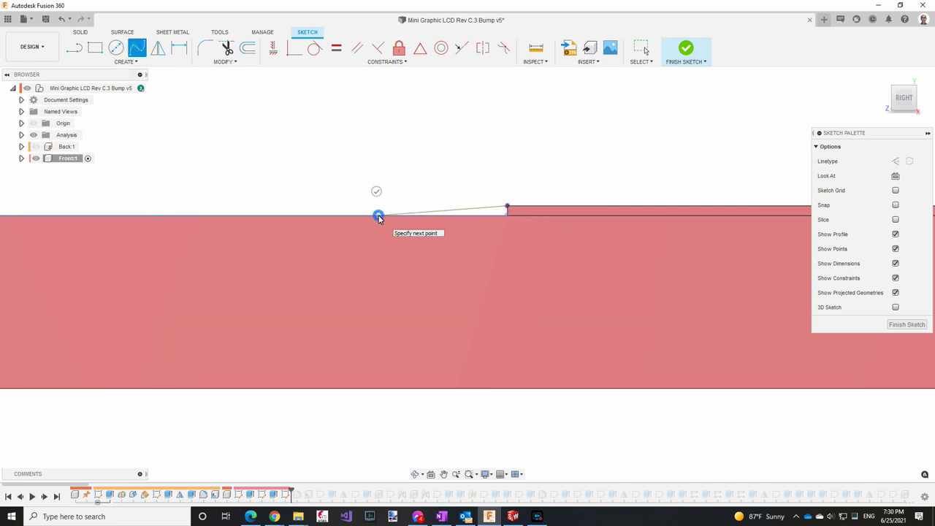
click(376, 191)
scroll(346, 245, up, 2)
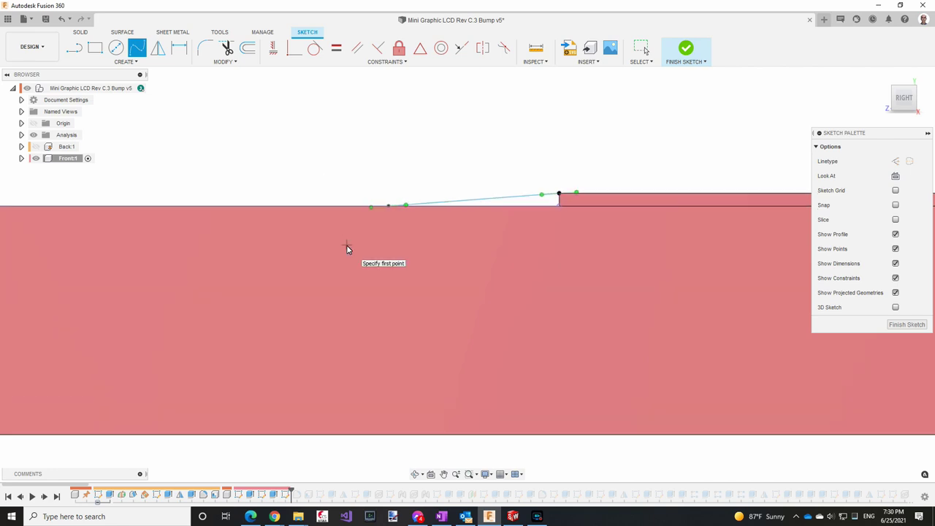
Constrain the tangent handles at both ends of the spline to horizontal
click(273, 48)
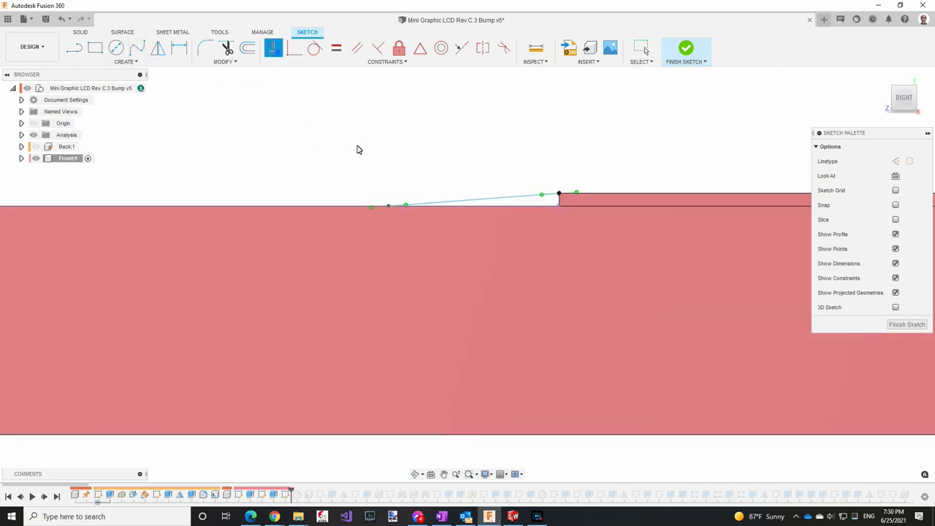
click(379, 206)
click(552, 195)
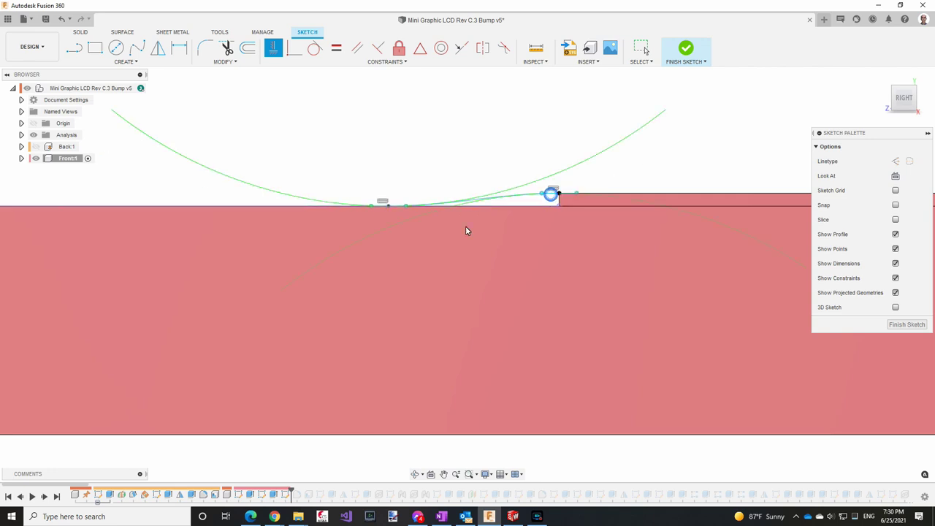
click(905, 325)
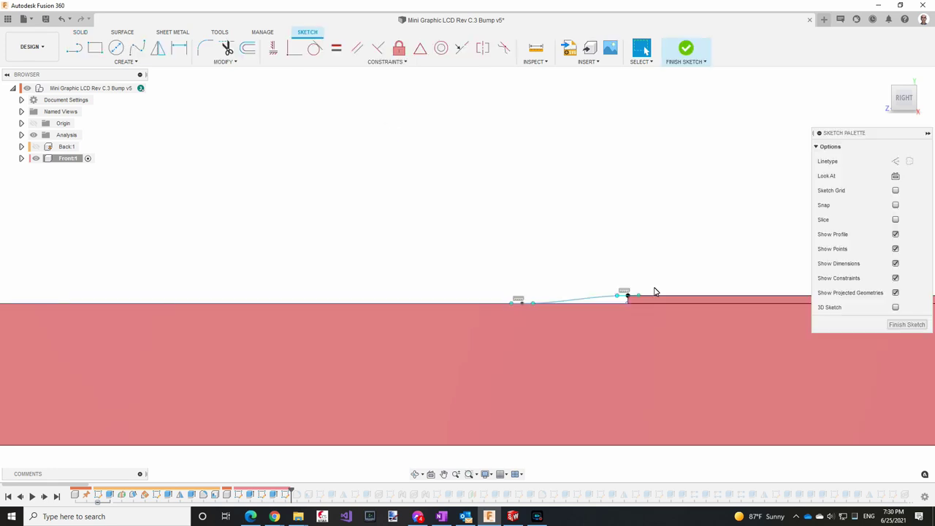
Project the step's short vertical edge to close the ramp profile under the spline, and finish the sketch
key(p)
scroll(580, 319, up, 2)
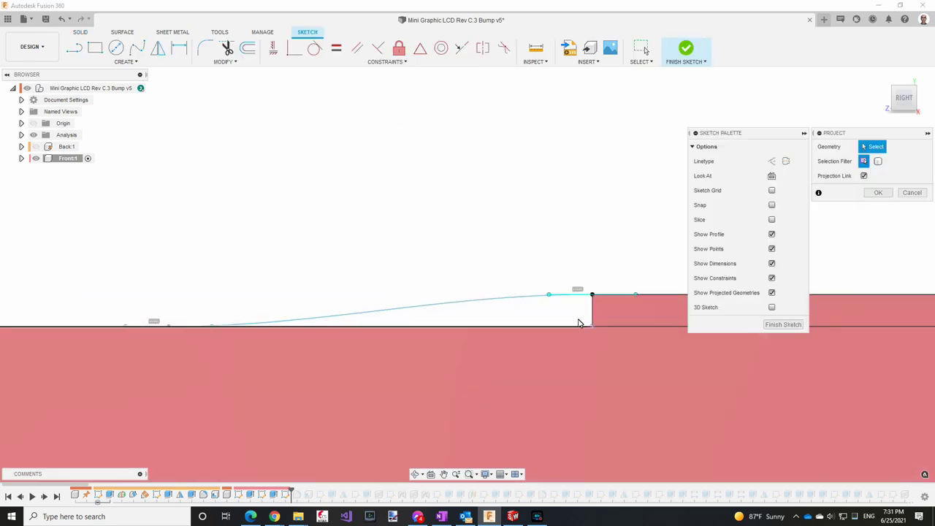
click(591, 310)
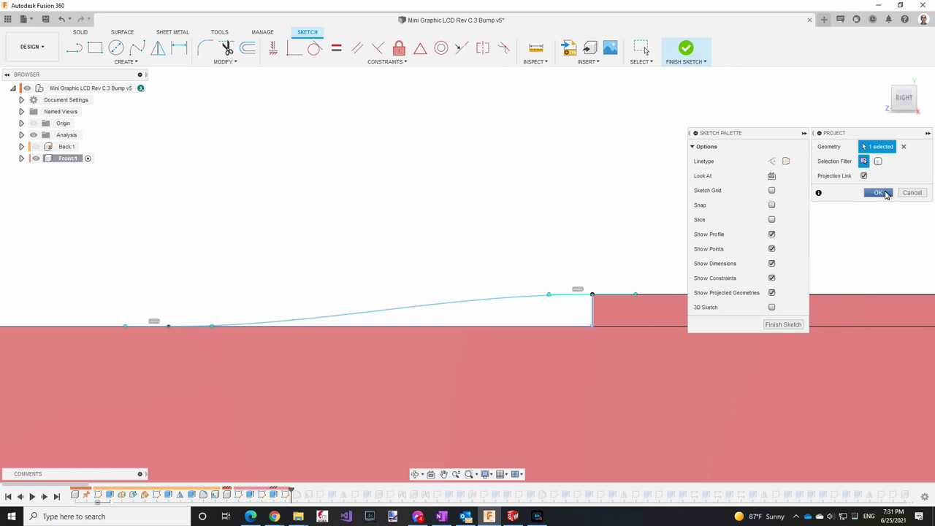
click(879, 193)
scroll(751, 217, down, 3)
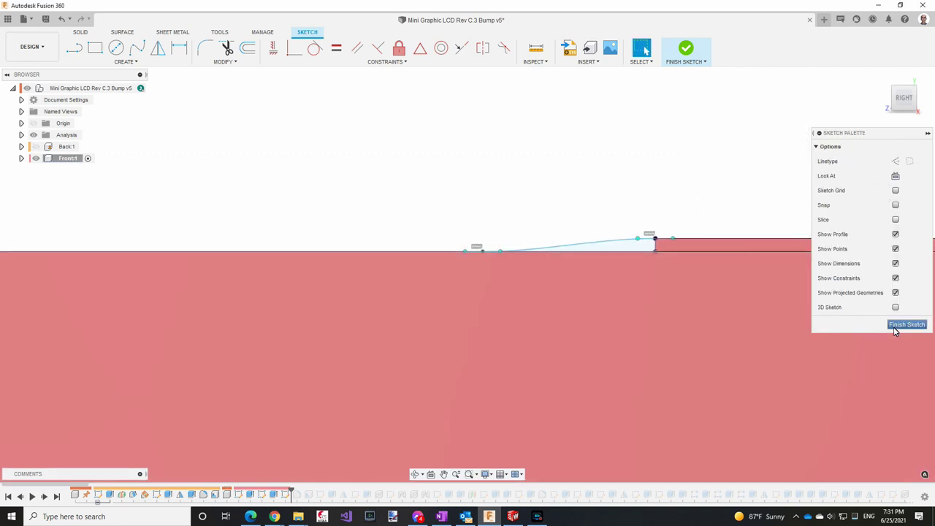
click(906, 324)
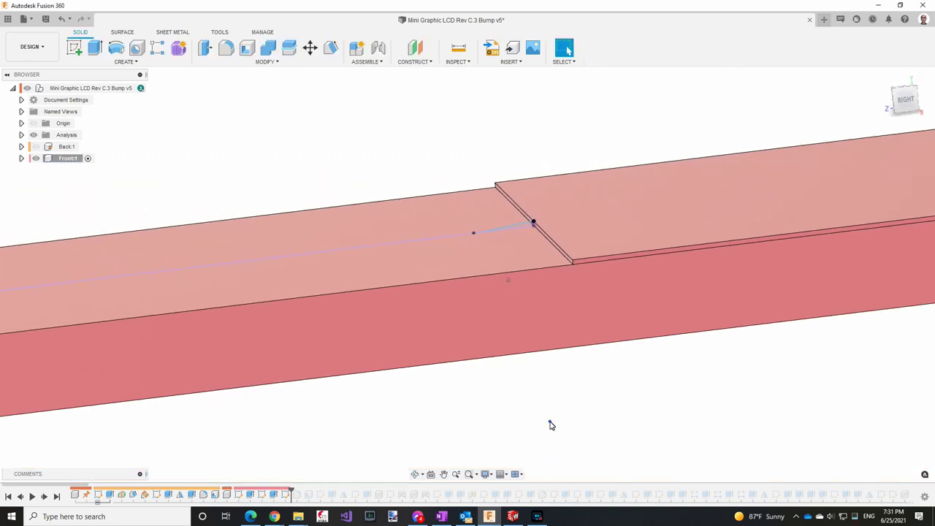
Begin extruding the closed ramp profile as a Join, with the direction set to Two Sides
key(e)
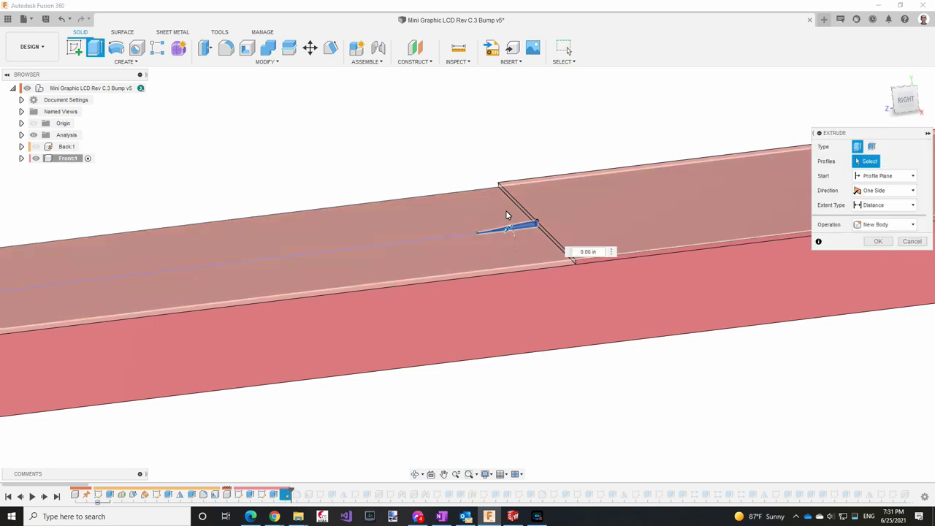
click(511, 229)
drag(514, 244, 528, 252)
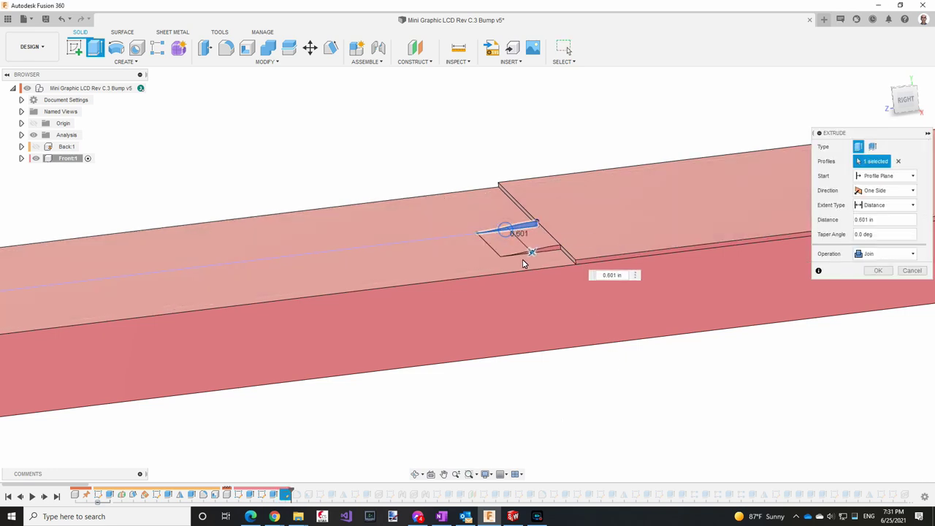
click(897, 191)
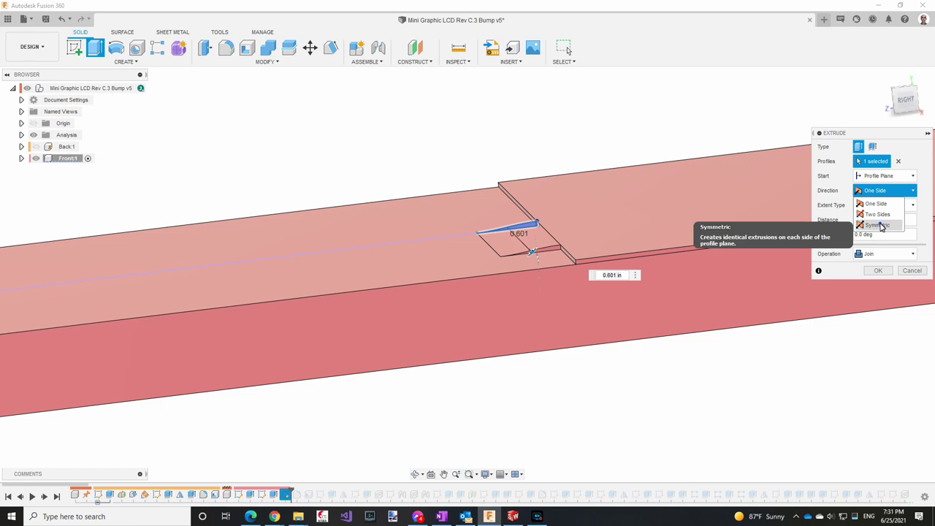
click(879, 224)
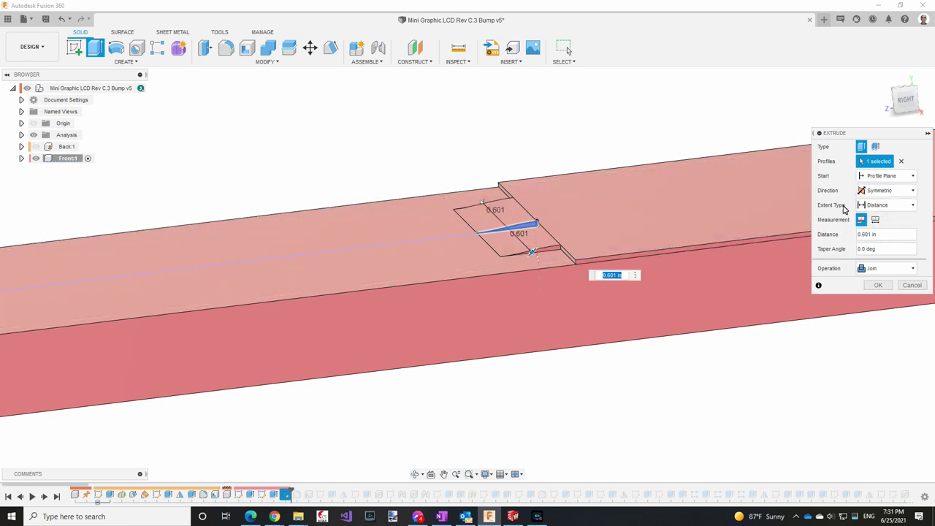
click(885, 191)
click(881, 213)
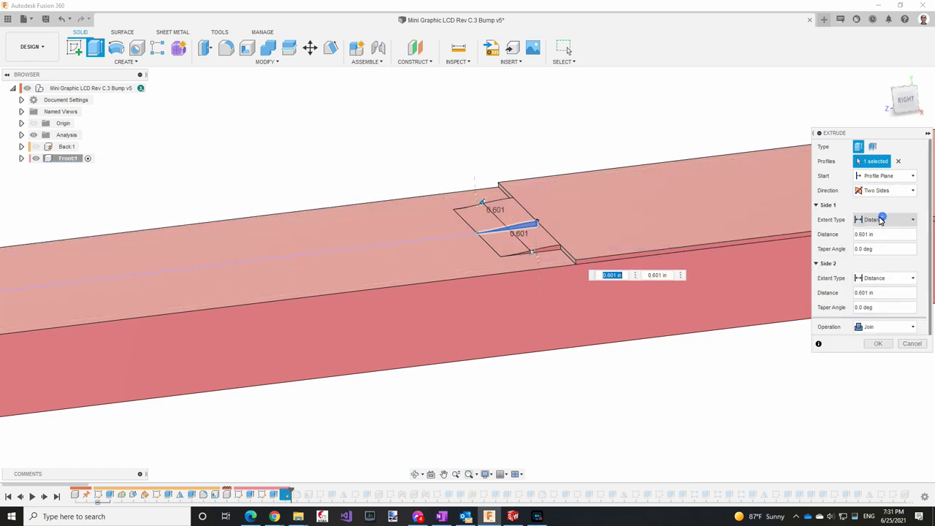
Set the extent of both extrusion sides to To Object, ending at the raised area's opposite side faces, and complete the joined ramp
click(883, 219)
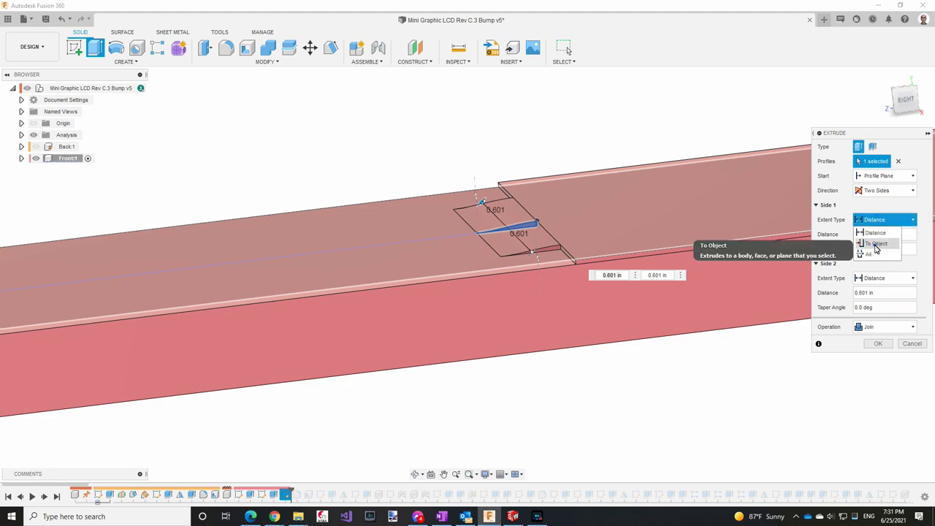
click(877, 244)
scroll(553, 235, up, 5)
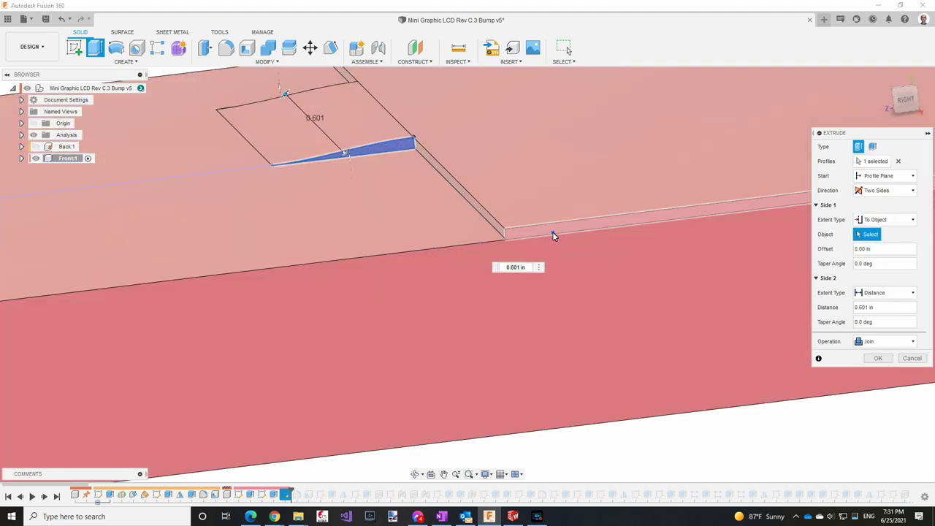
click(553, 235)
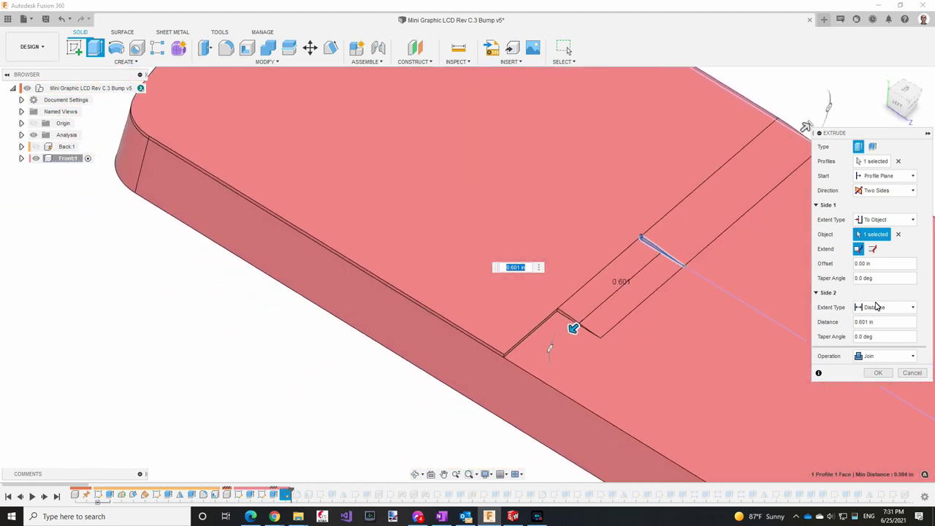
click(876, 310)
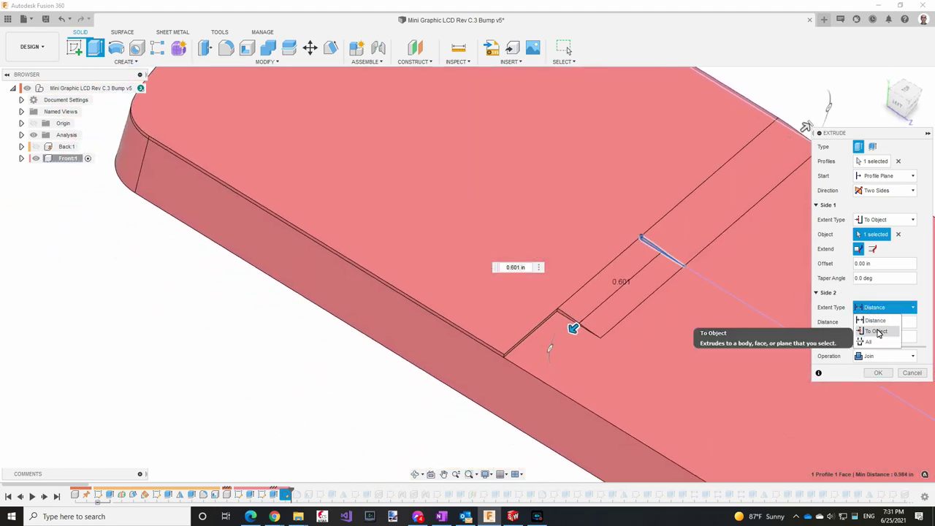
click(875, 330)
scroll(411, 313, up, 5)
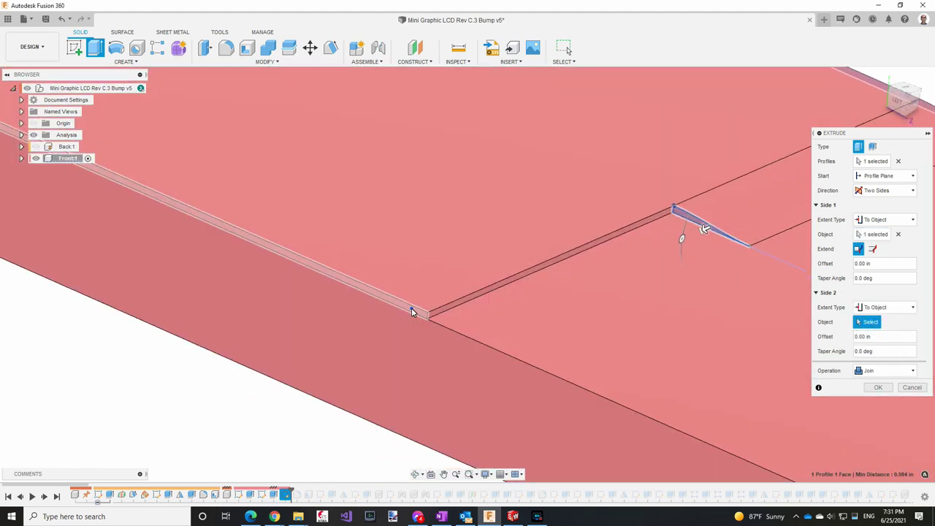
click(411, 312)
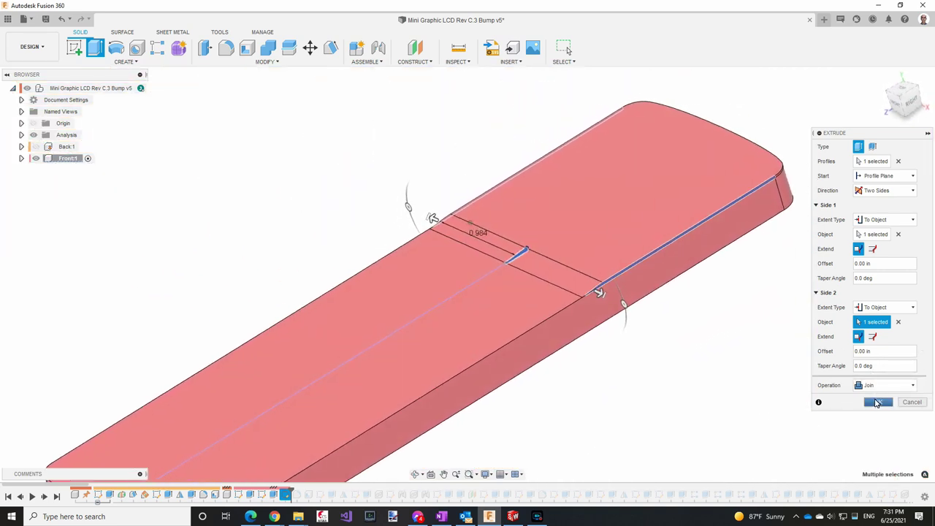
click(877, 402)
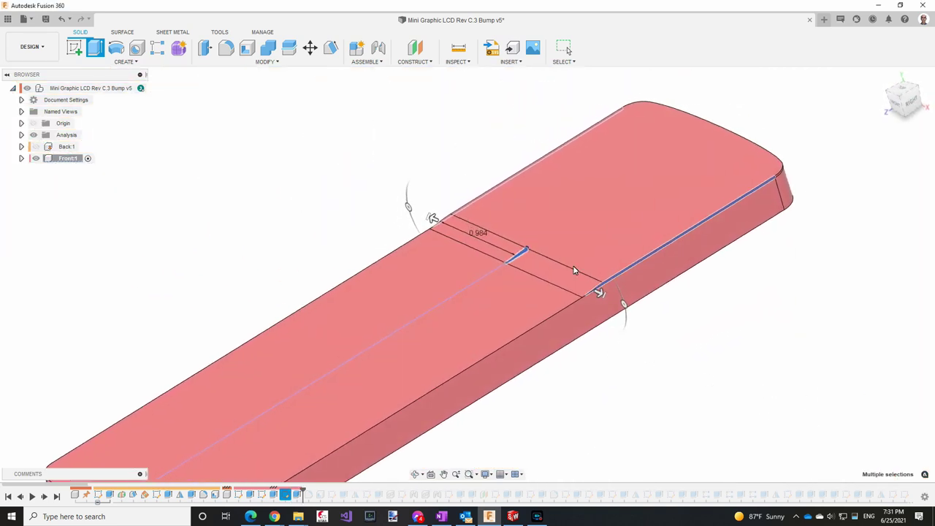
Begin a draft with the lower flat top face as the pull direction and the raised area's thin side band as the faces
drag(377, 201, 341, 141)
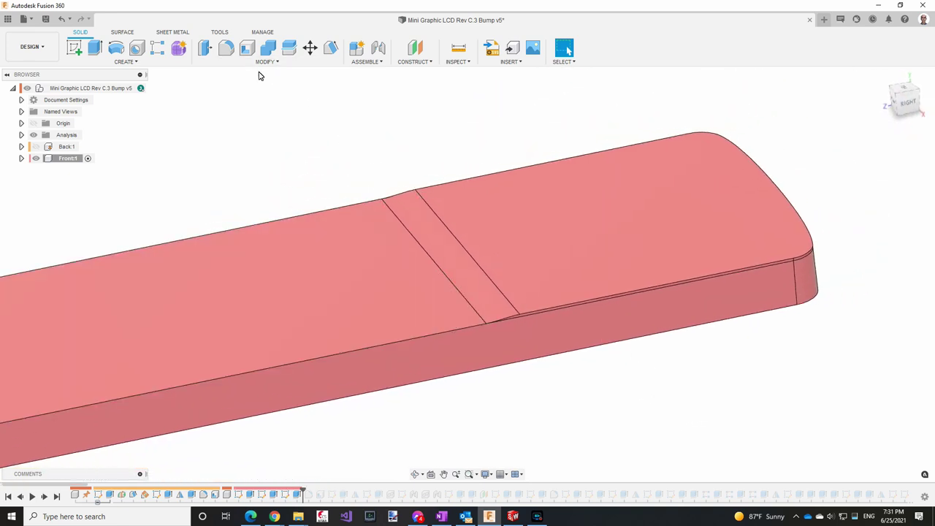
drag(272, 95, 263, 69)
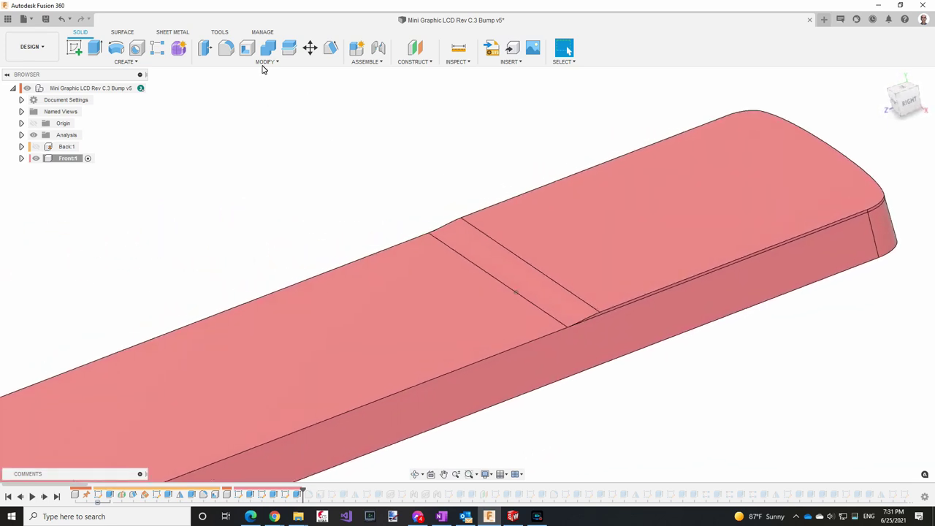
click(332, 49)
click(414, 295)
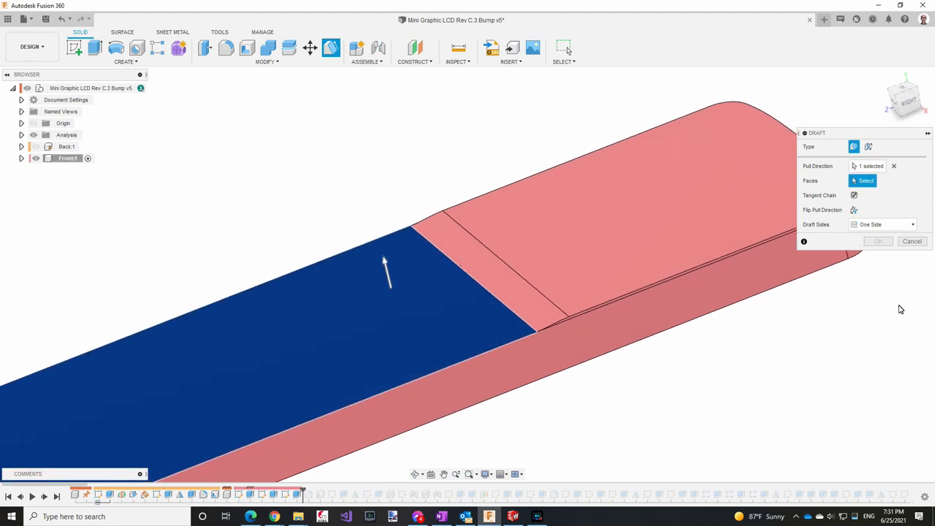
scroll(571, 350, up, 5)
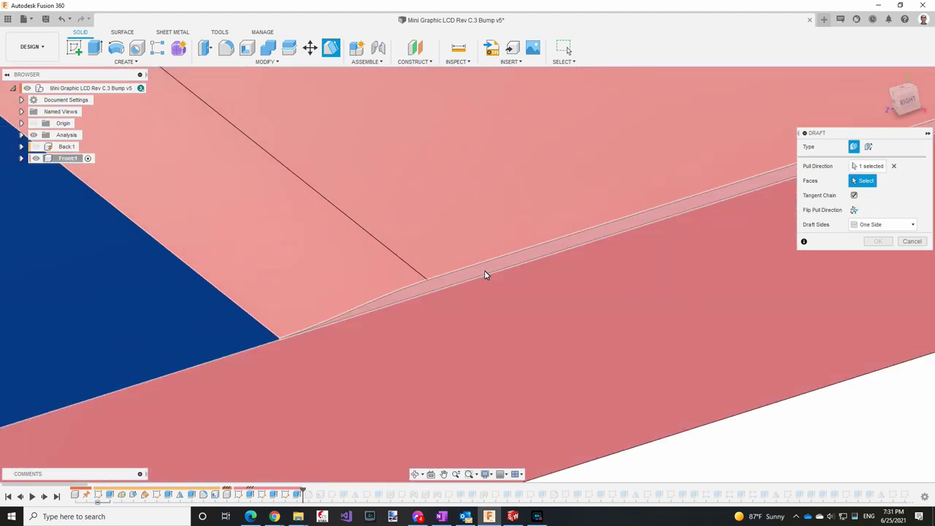
click(486, 272)
scroll(484, 272, down, 5)
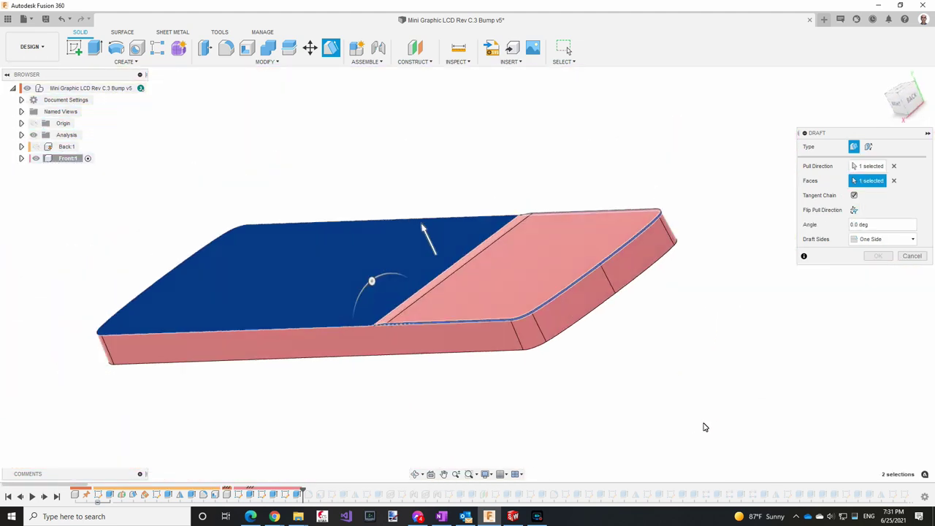
Try a 3-degree draft angle on the raised area's side faces, check it from the back view, and cancel the draft
scroll(705, 427, up, 5)
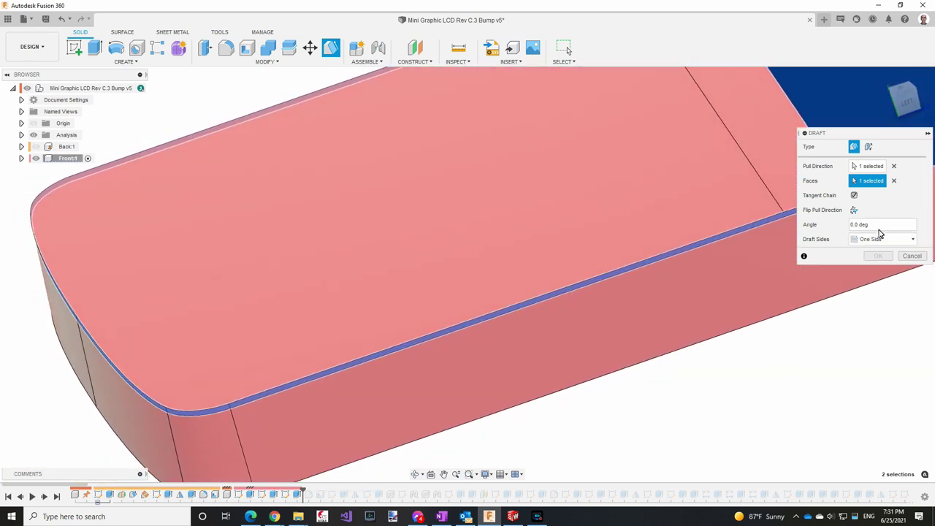
click(879, 225)
text(3)
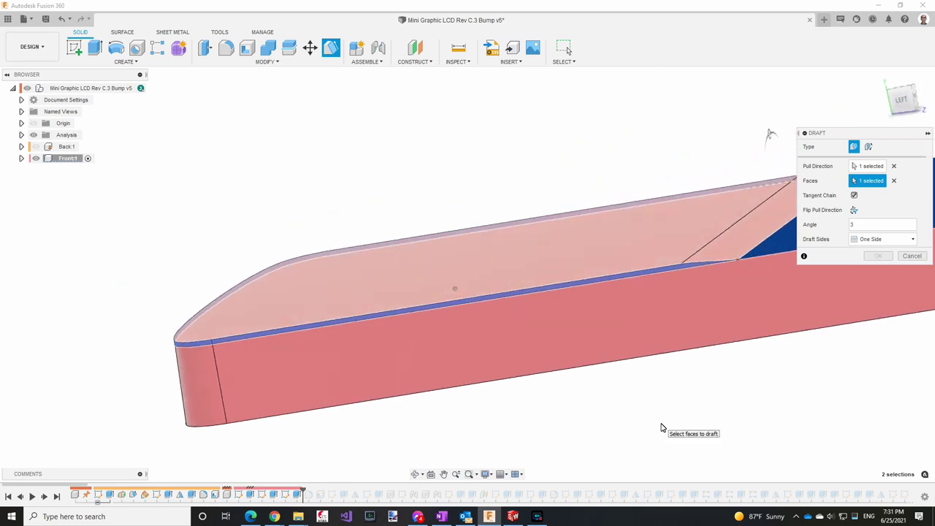
drag(901, 93, 909, 109)
click(909, 107)
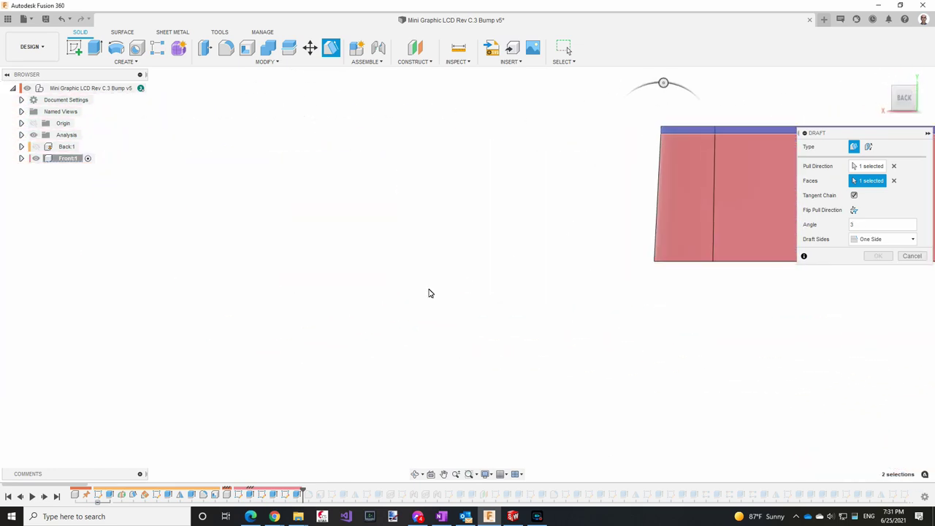
scroll(653, 152, up, 5)
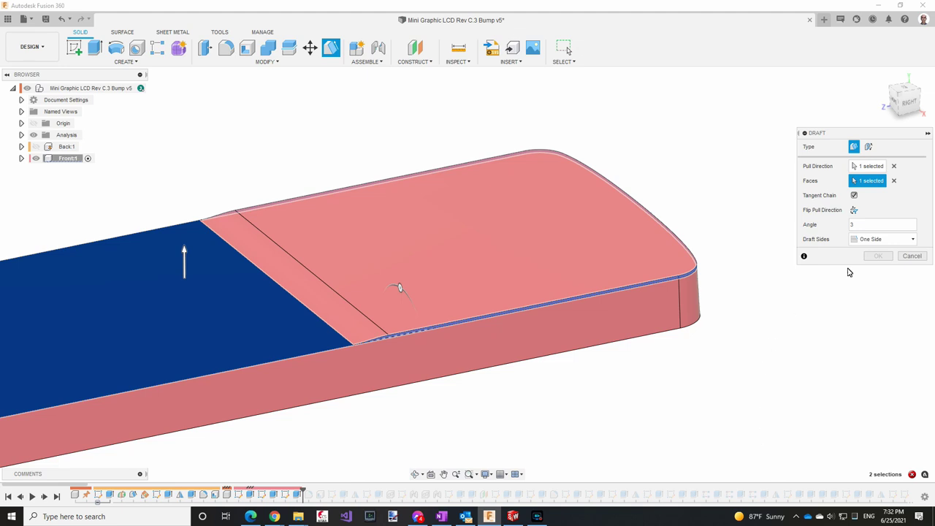
click(906, 255)
scroll(807, 363, up, 3)
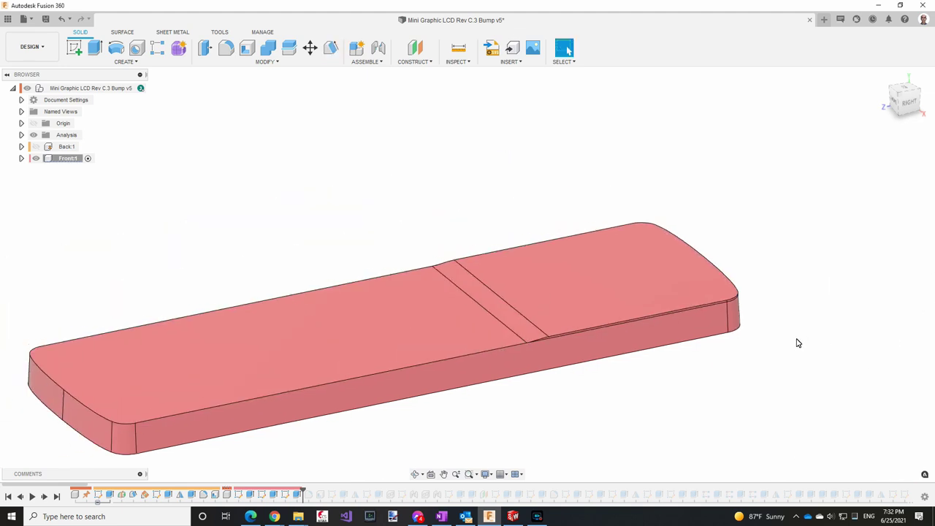
scroll(753, 385, down, 5)
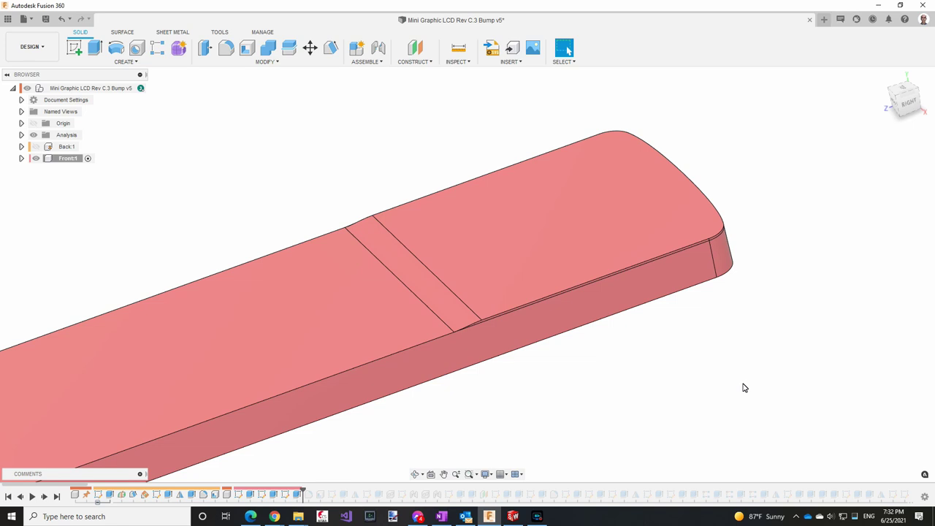
Undo the ramp, its sketch and the raised area's features until the complete enclosure is restored at the end of the history
key(ctrl+z)
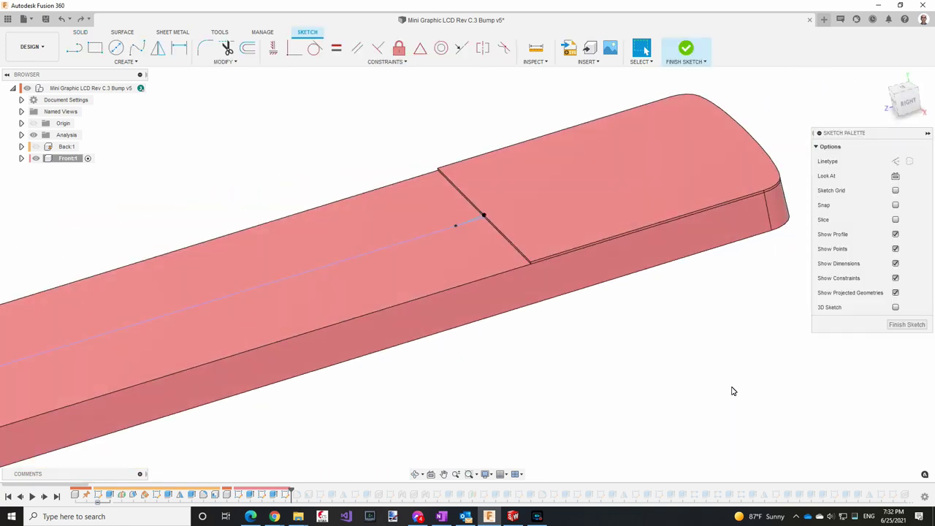
key(ctrl+z)
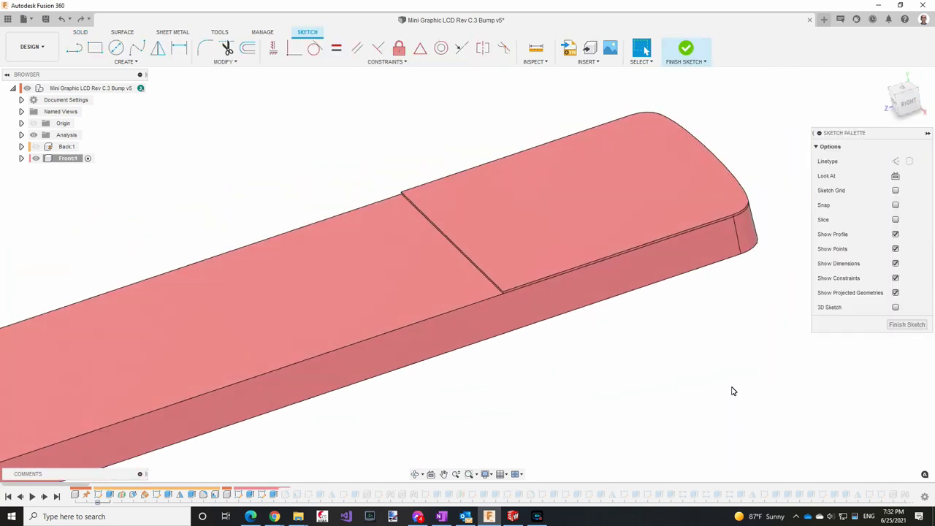
key(ctrl+z)
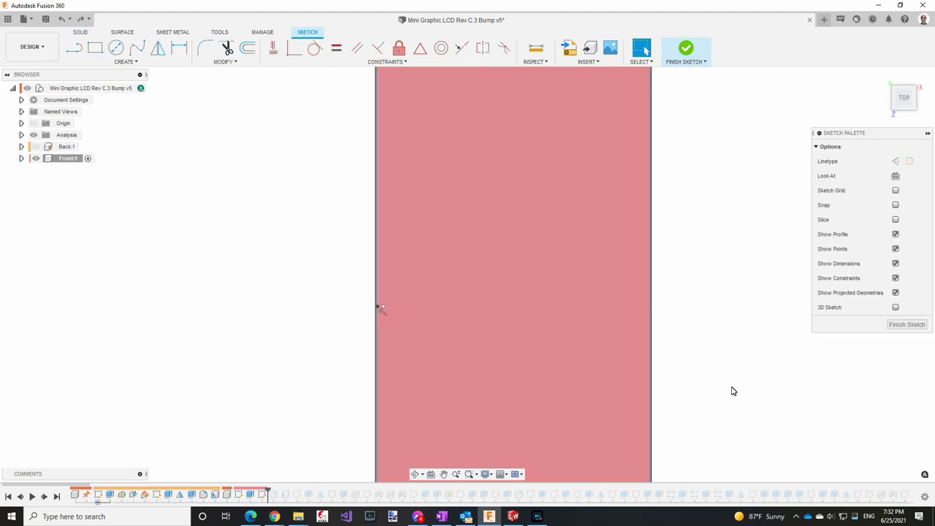
key(ctrl+z)
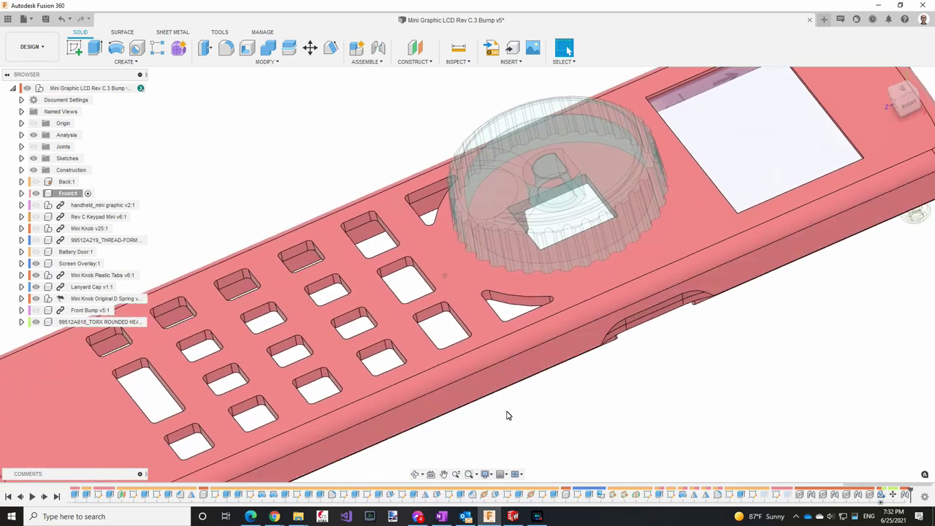
scroll(508, 416, down, 5)
click(618, 442)
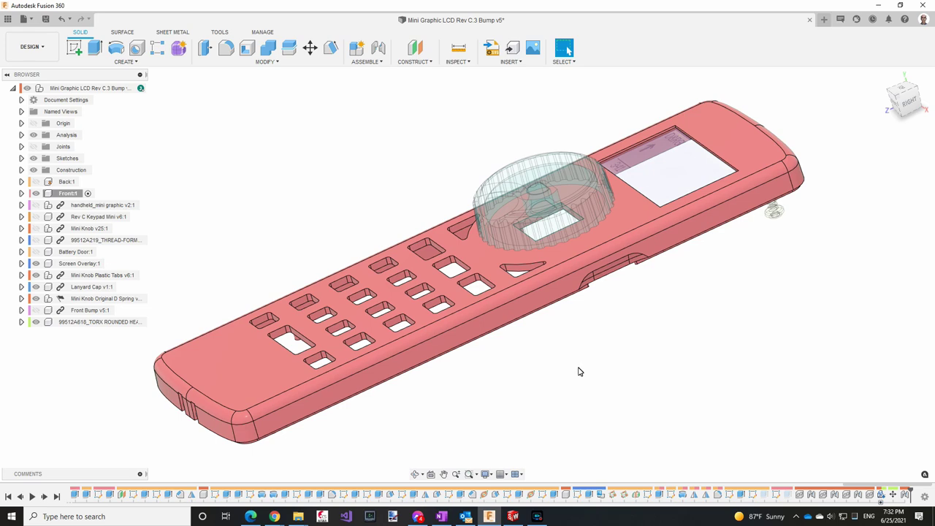
Switch to SolidWorks, roll the Front Bump part back to before Boss-Extrude1, and inspect the imported body's rounded long edge
click(512, 516)
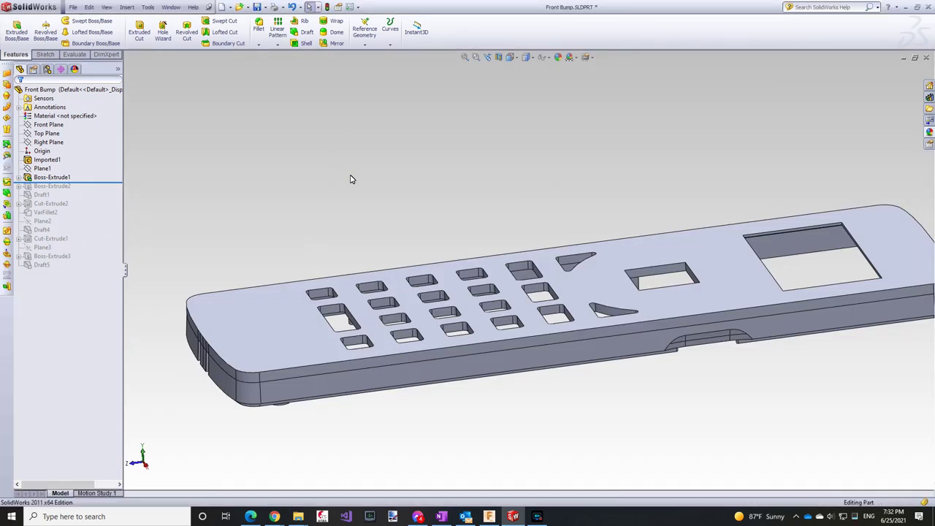
drag(349, 179, 510, 447)
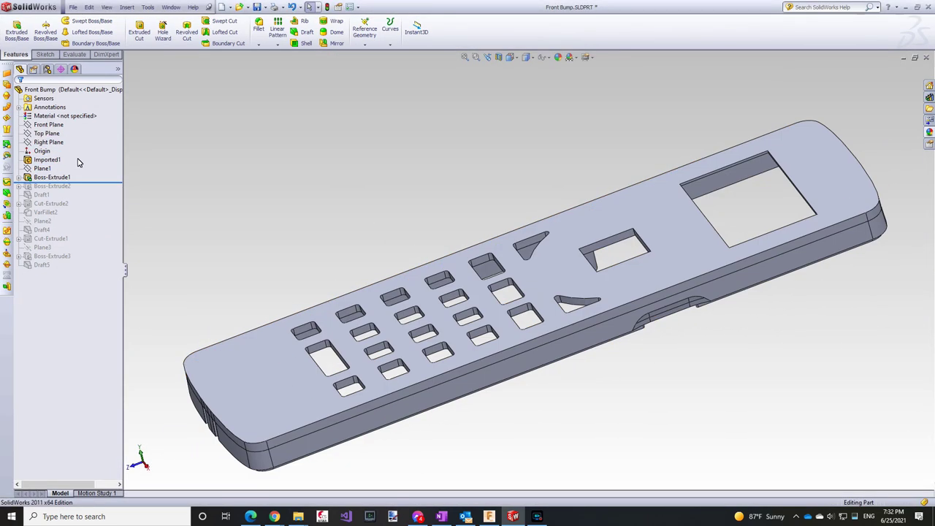
drag(85, 184, 44, 172)
click(42, 162)
click(203, 161)
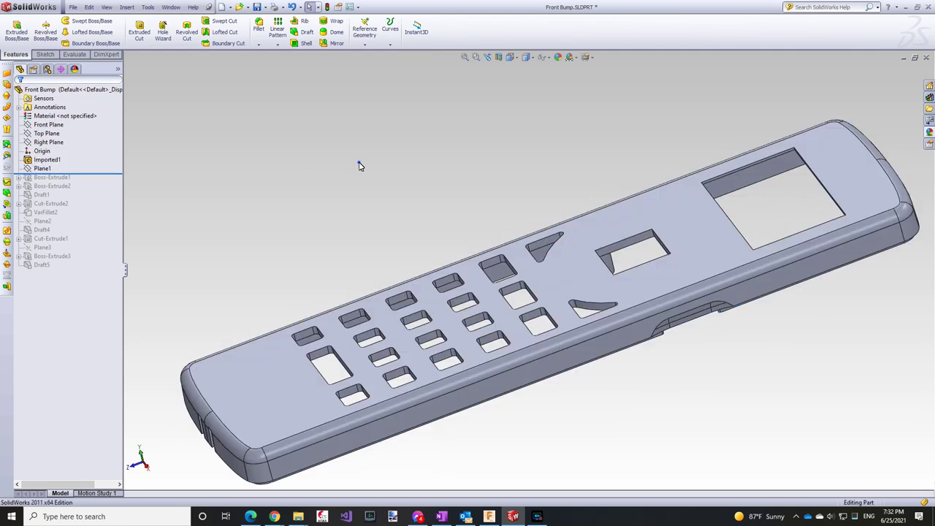
drag(202, 161, 410, 403)
click(379, 414)
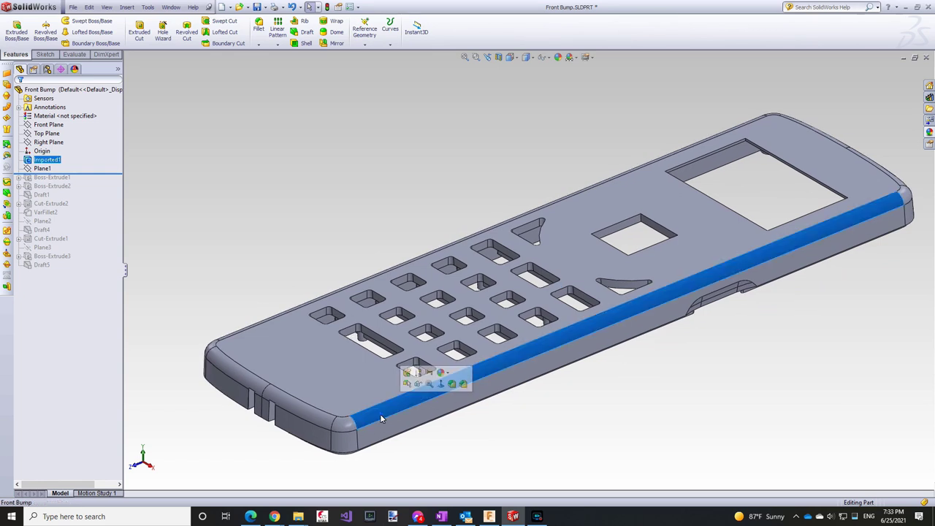
click(241, 241)
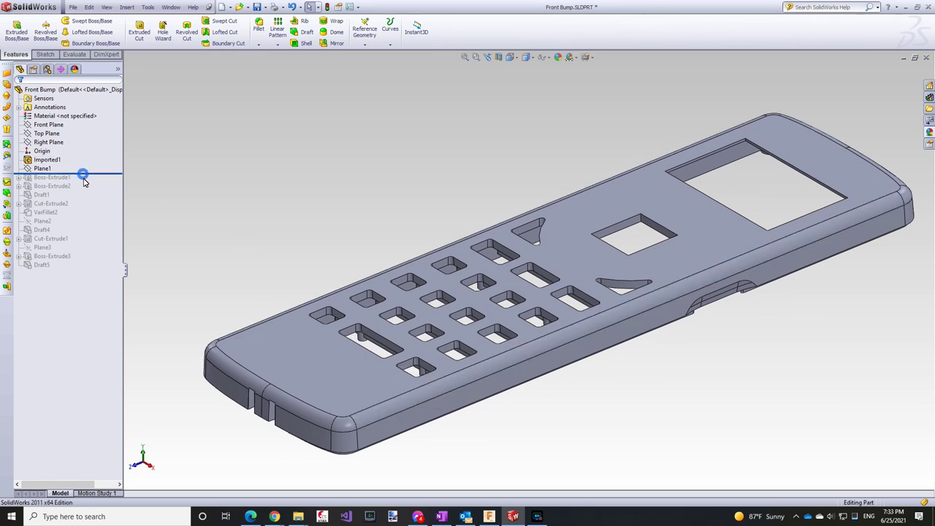
Roll the part forward to include Boss-Extrude1 and highlight its Sketch1 outline on the body
drag(83, 181, 85, 183)
click(19, 177)
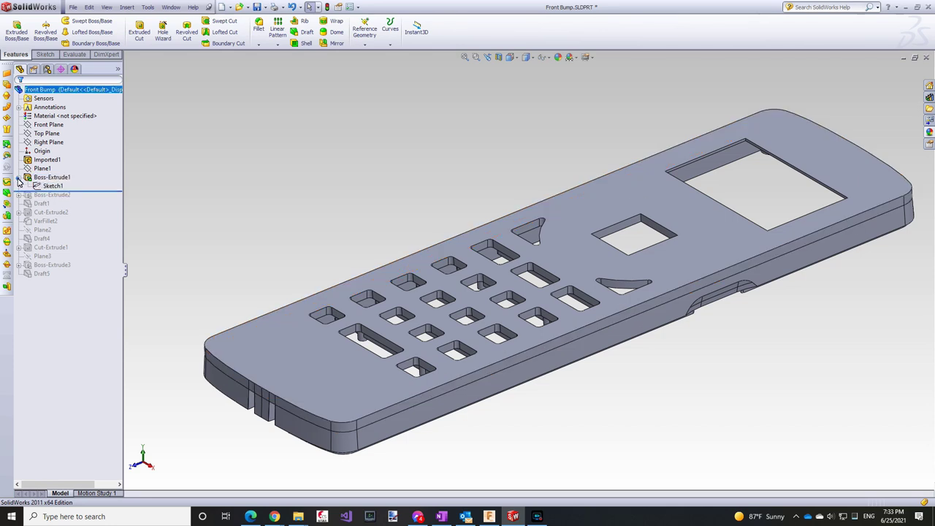
click(51, 187)
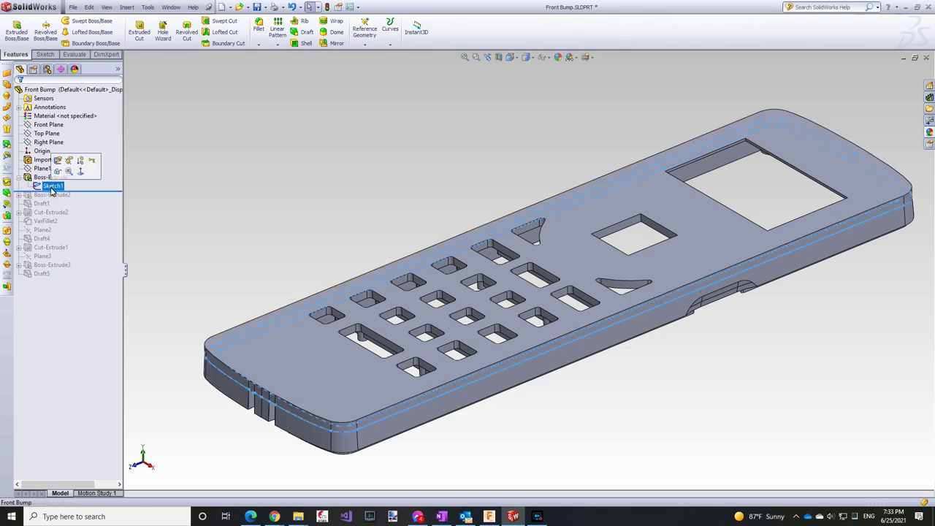
click(227, 189)
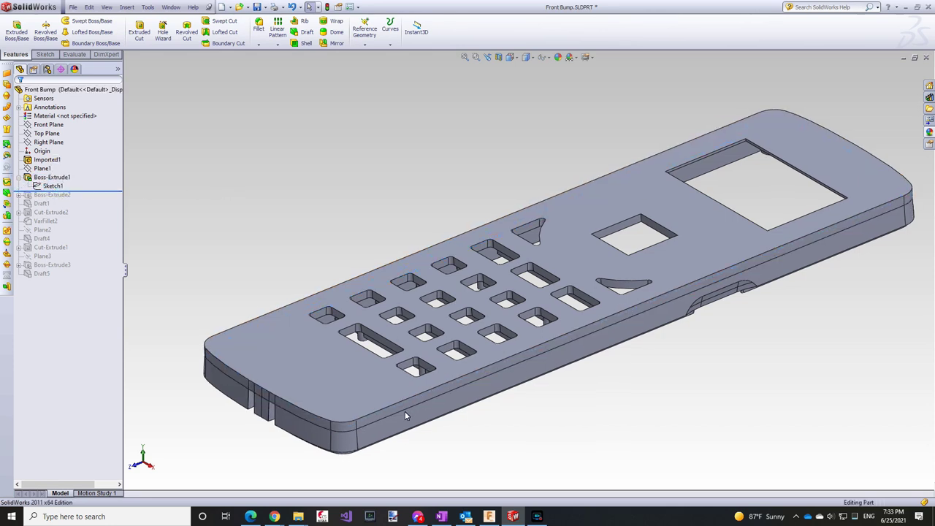
Examine the squared-off upper edges of the body from a low side angle and from above
drag(405, 411, 519, 417)
key(Up)
key(Up)
key(Up)
key(Up)
key(Up)
key(Up)
key(Up)
key(Up)
key(Up)
key(Up)
key(Up)
key(Up)
key(Up)
key(Up)
key(Up)
key(Up)
key(Up)
key(Up)
key(Up)
key(Up)
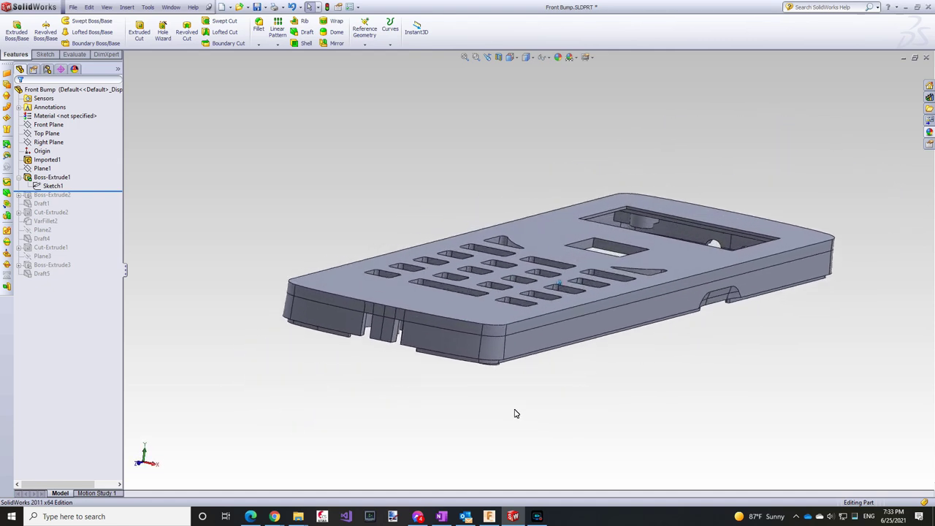
scroll(517, 367, down, 5)
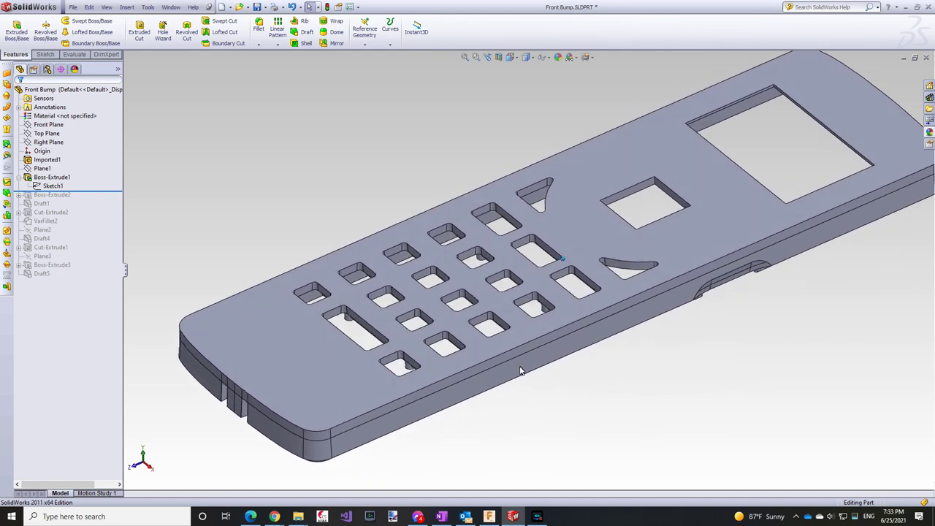
Roll the part history forward one feature at a time through Boss-Extrude2, Draft1 and Cut-Extrude2, reviewing the whole body
drag(91, 193, 91, 199)
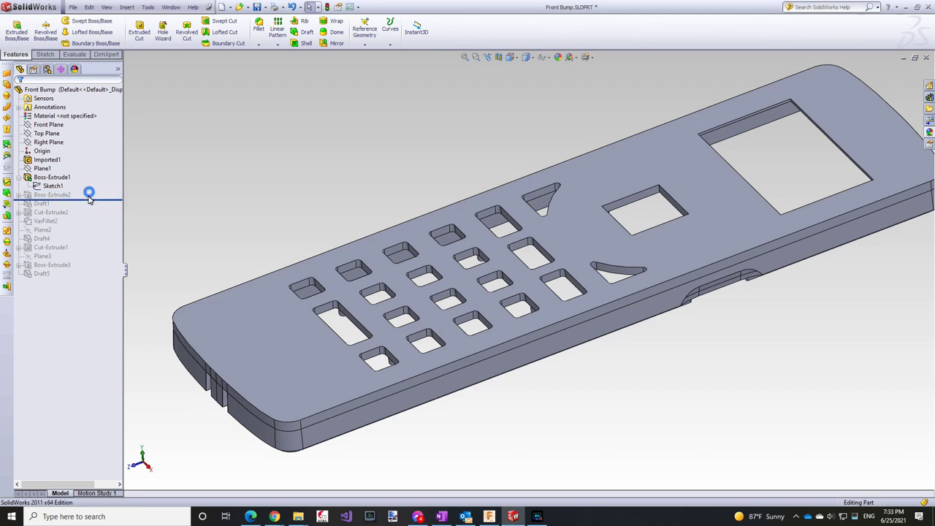
scroll(565, 291, up, 2)
scroll(572, 271, down, 2)
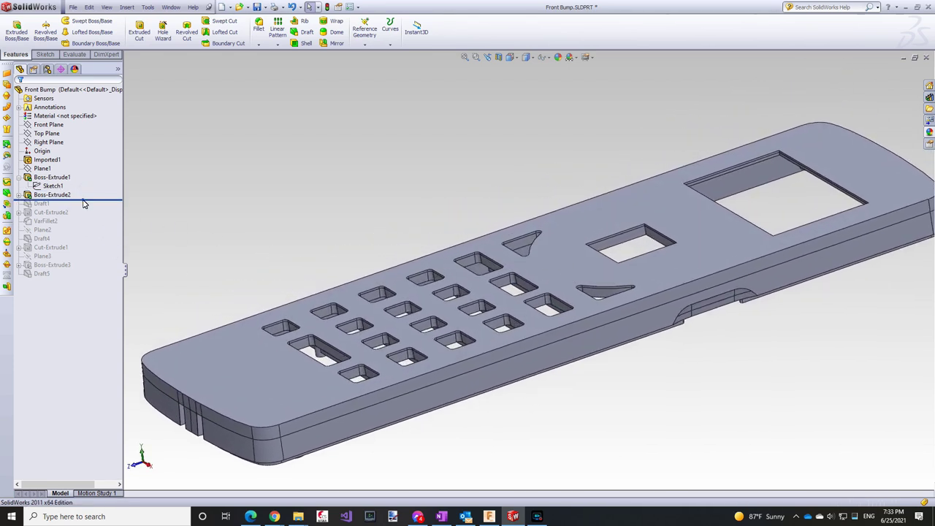
drag(83, 200, 83, 208)
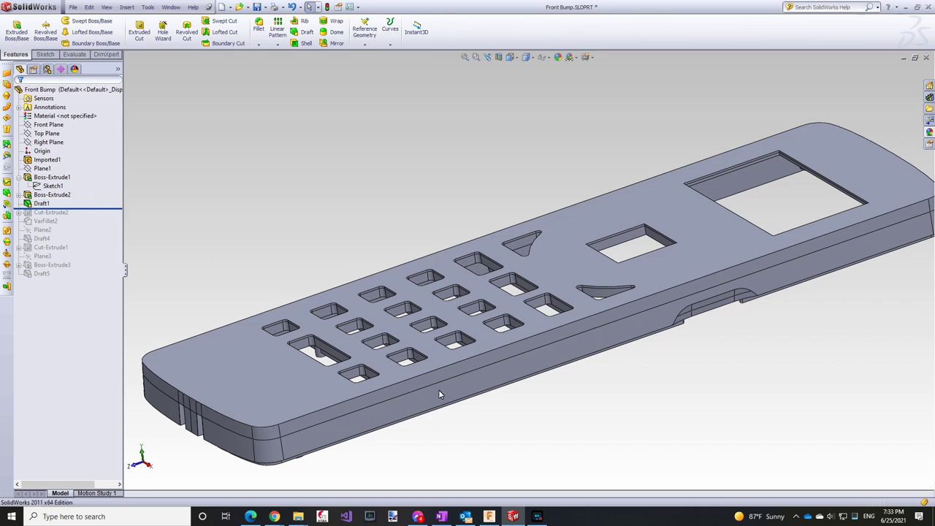
drag(74, 211, 74, 217)
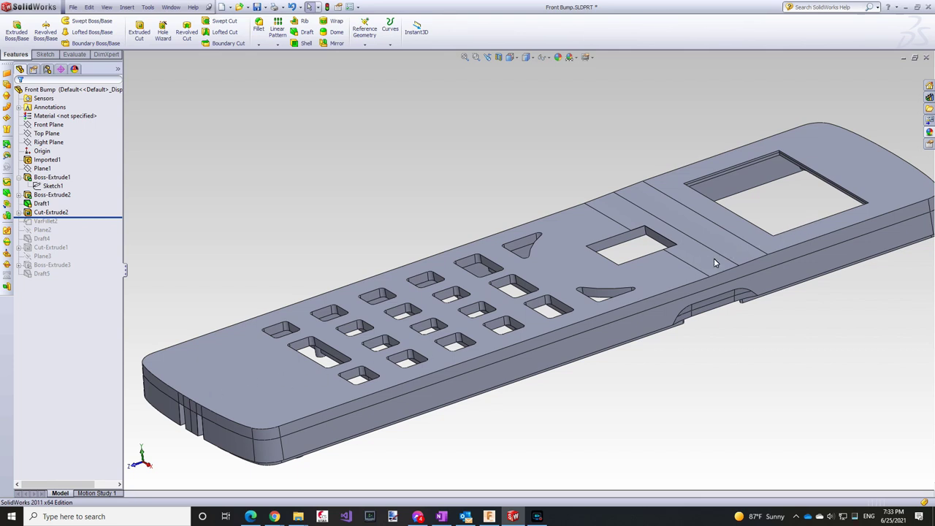
key(f)
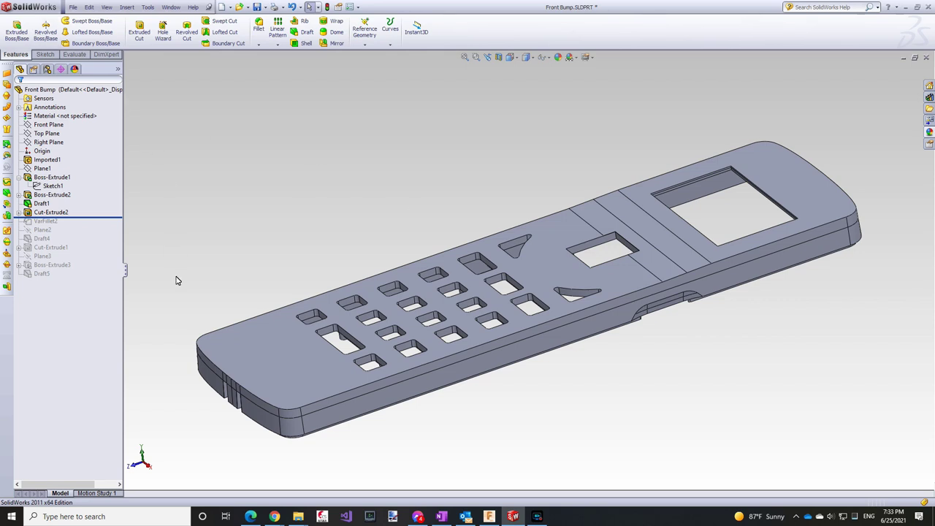
Roll the history forward to include VarFillet2, inspect the edge fillet across the ramp, and continue through Plane2 and Draft4
drag(99, 220, 98, 227)
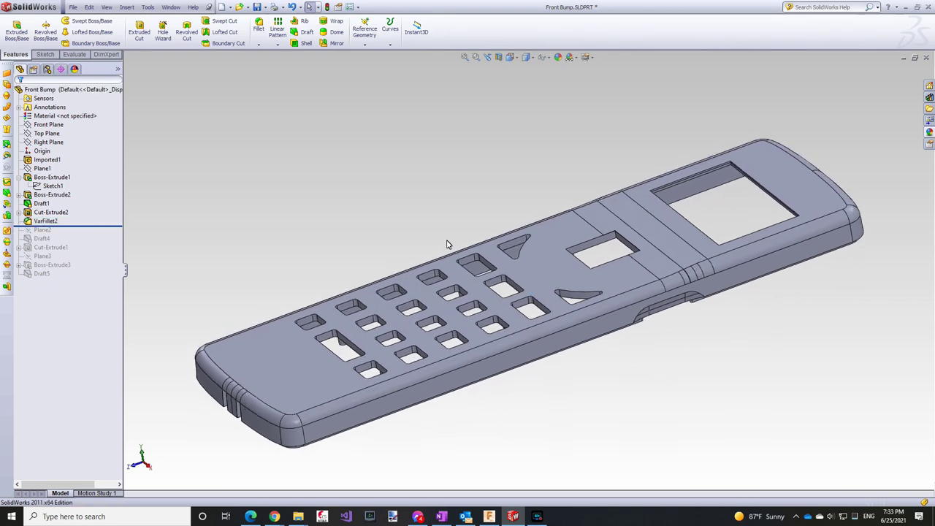
scroll(446, 244, down, 5)
key(Left)
key(Left)
key(Left)
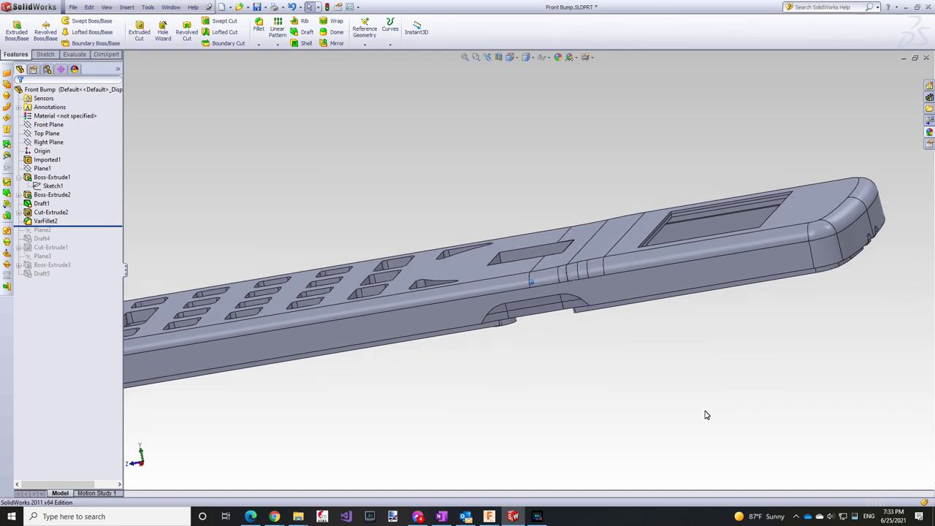
key(ctrl+7)
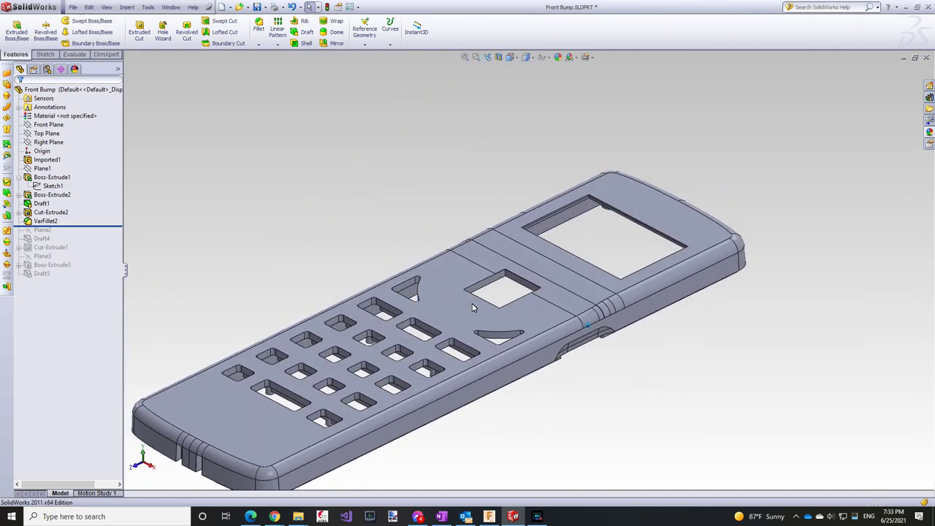
drag(86, 231, 78, 246)
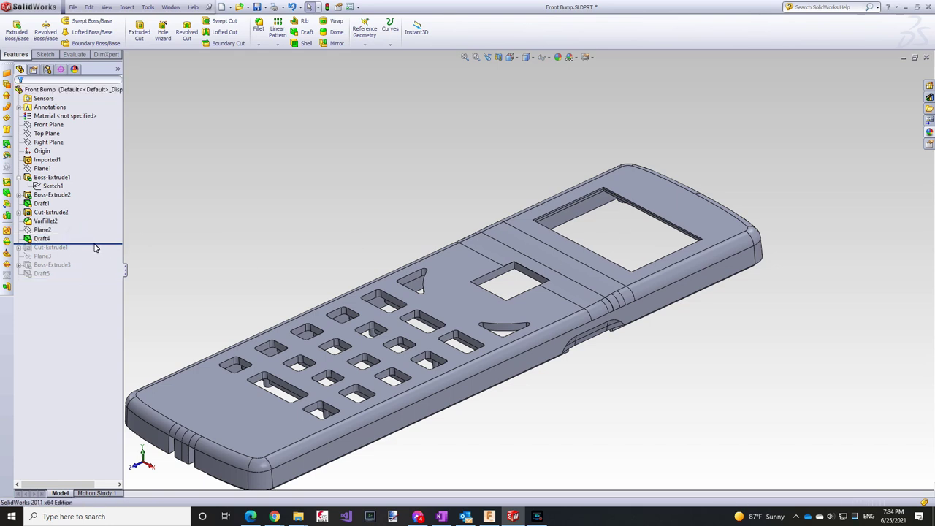
Roll the part history forward through Draft5, view the whole finished front, and switch to Fusion 360
drag(93, 248, 92, 284)
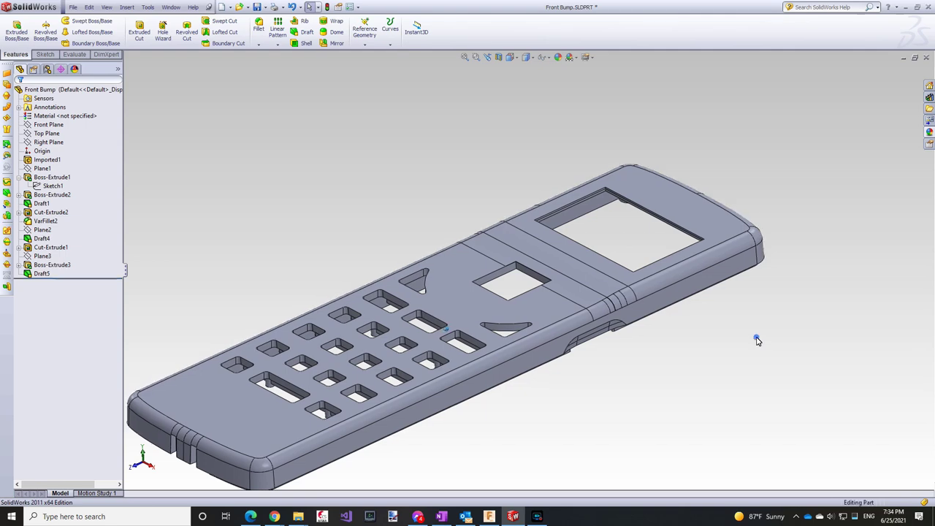
drag(757, 340, 753, 343)
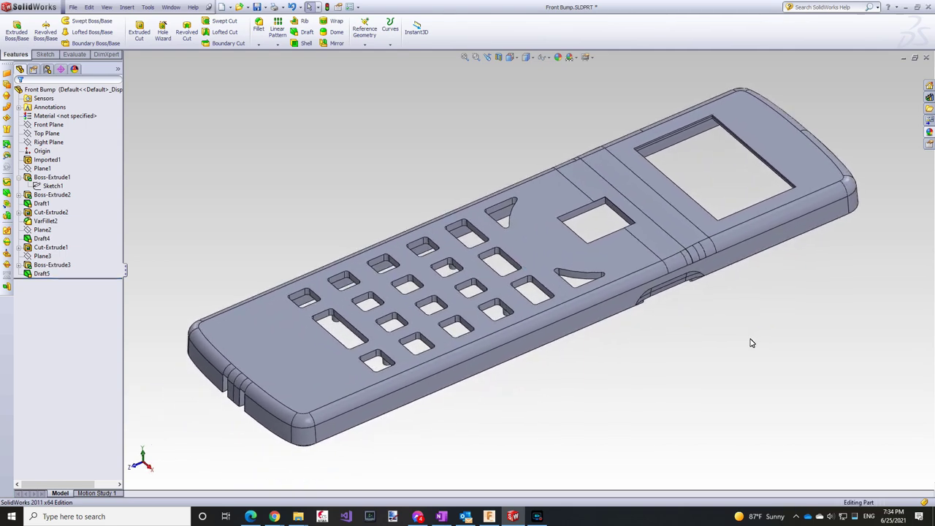
click(489, 516)
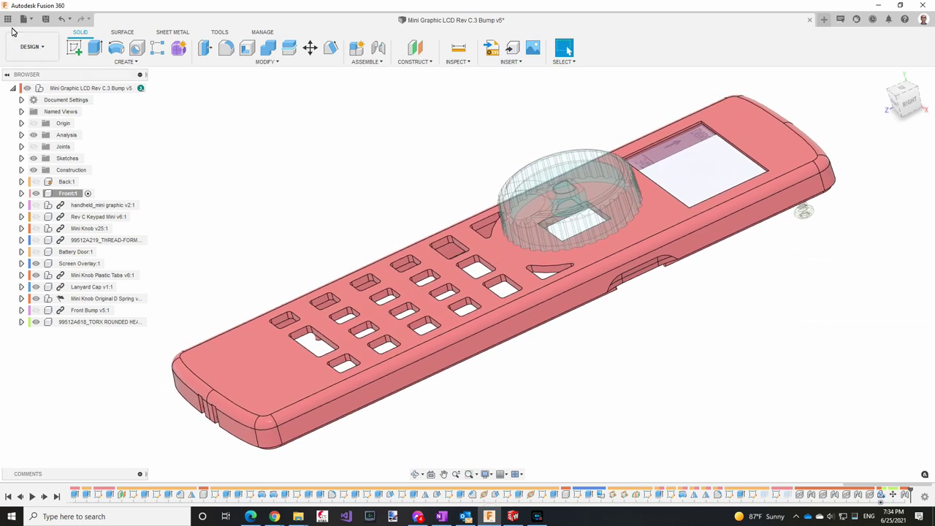
click(8, 19)
scroll(61, 289, up, 4)
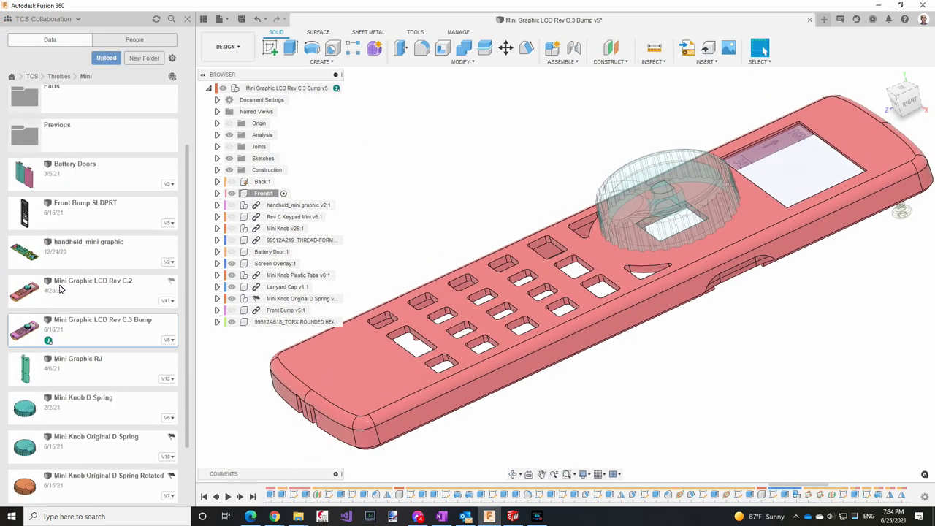
scroll(66, 259, down, 3)
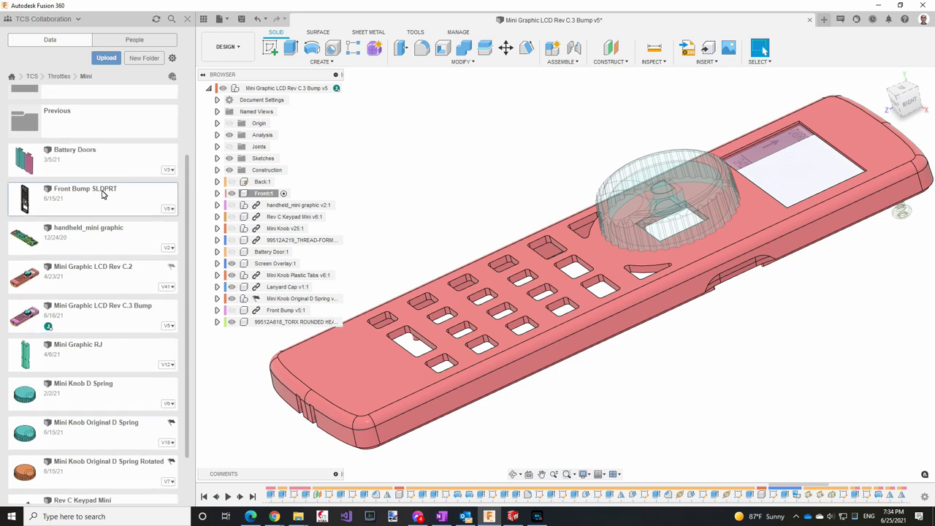
right_click(95, 211)
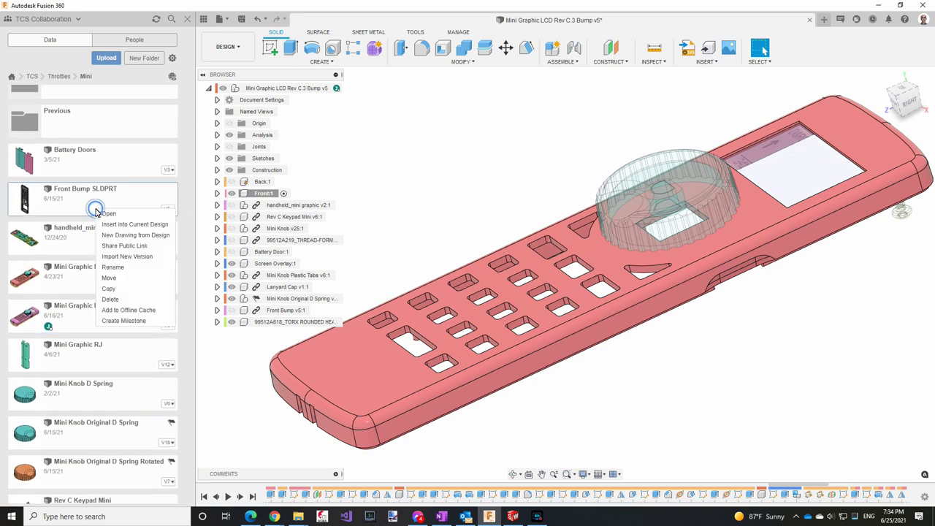
click(143, 260)
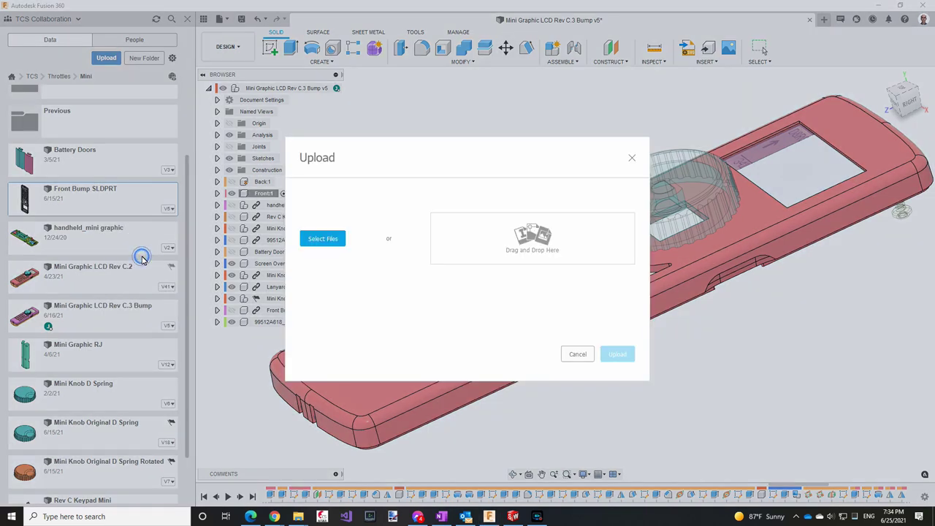
click(577, 354)
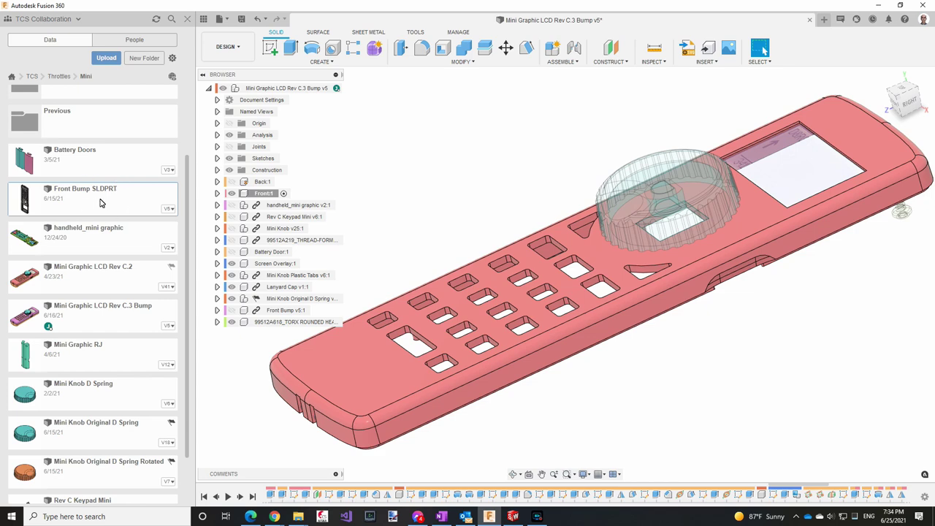
Unisolate the Front component, hide it, and show the Front Bump component in its place
right_click(254, 193)
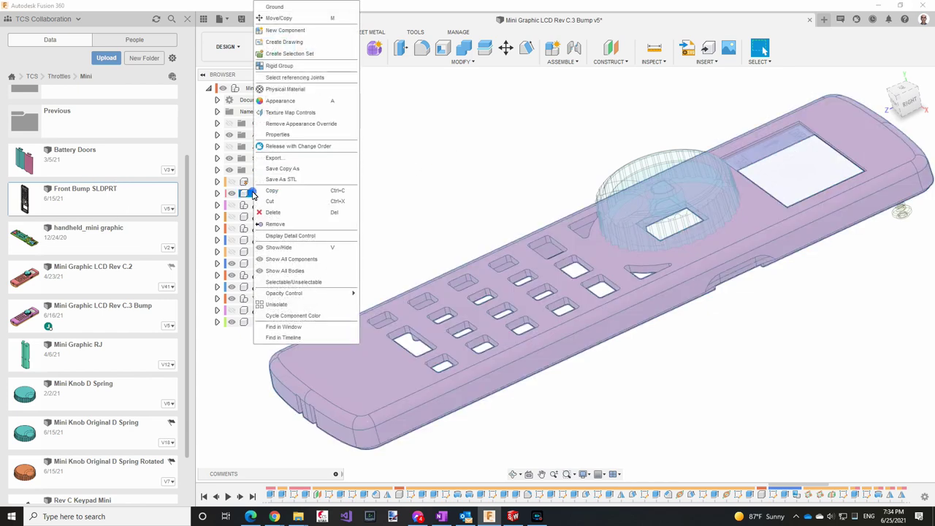
click(291, 315)
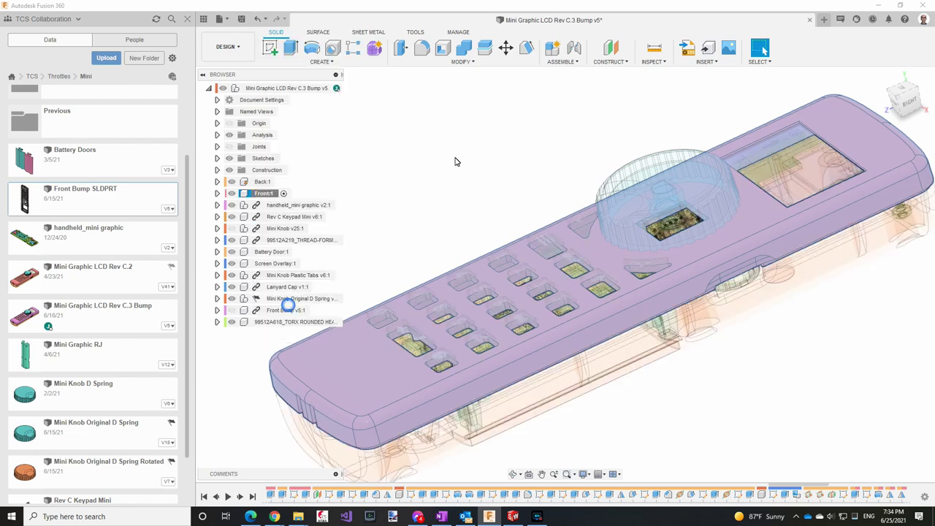
click(231, 192)
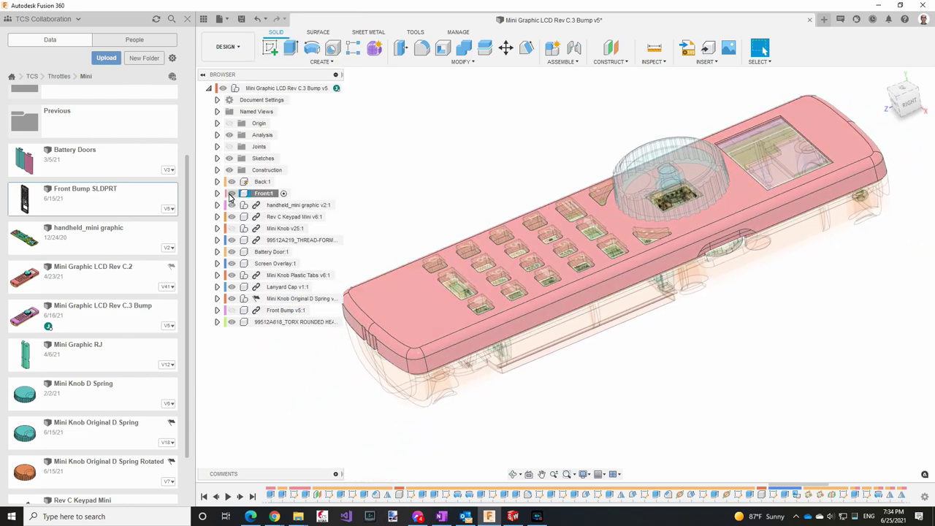
click(231, 309)
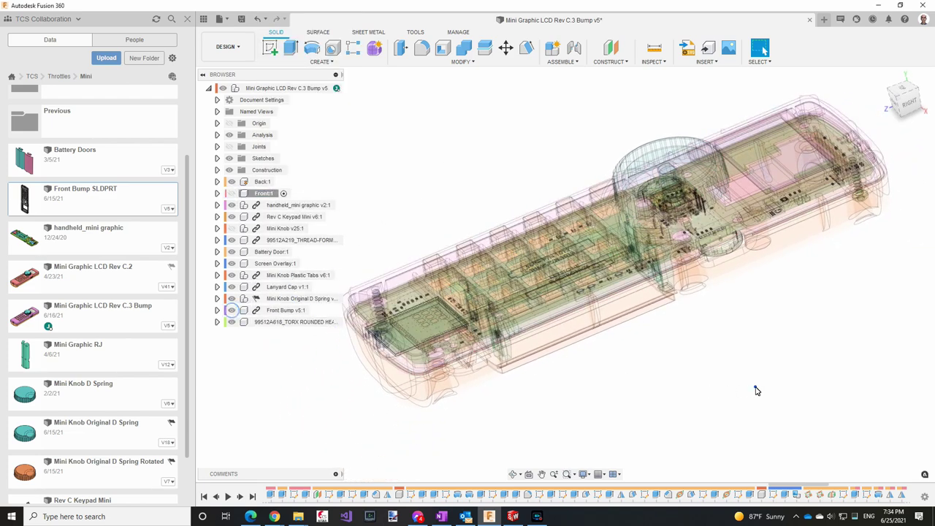
Activate the top-level assembly and inspect the bump front fitted with the knob, keypad and screen
click(335, 88)
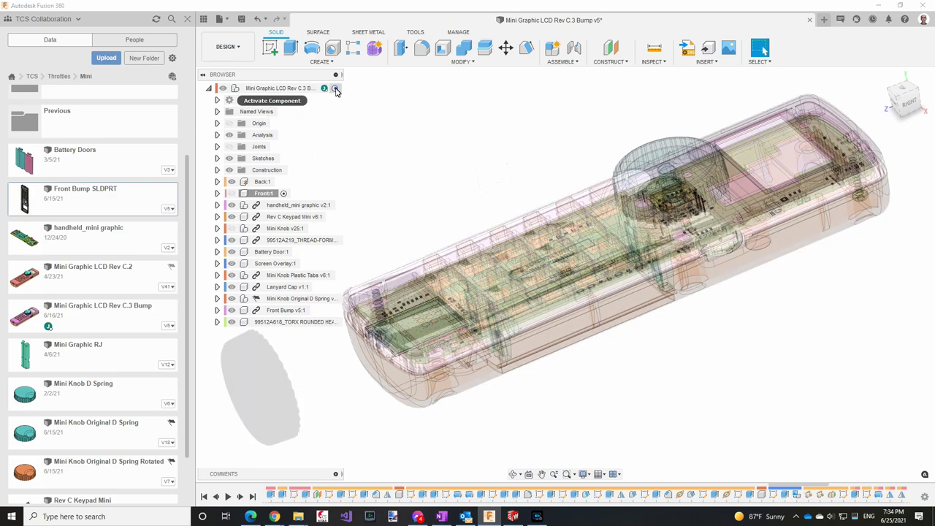
scroll(755, 307, up, 2)
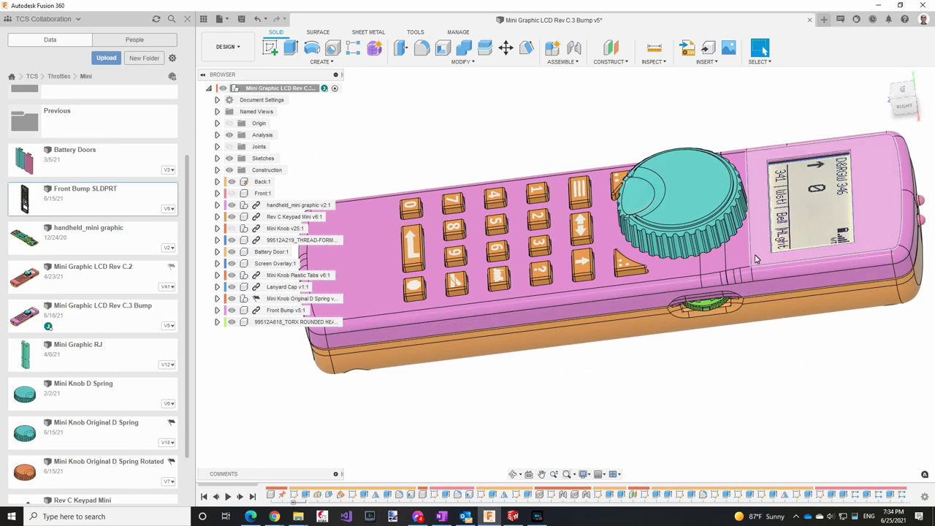
drag(756, 307, 693, 424)
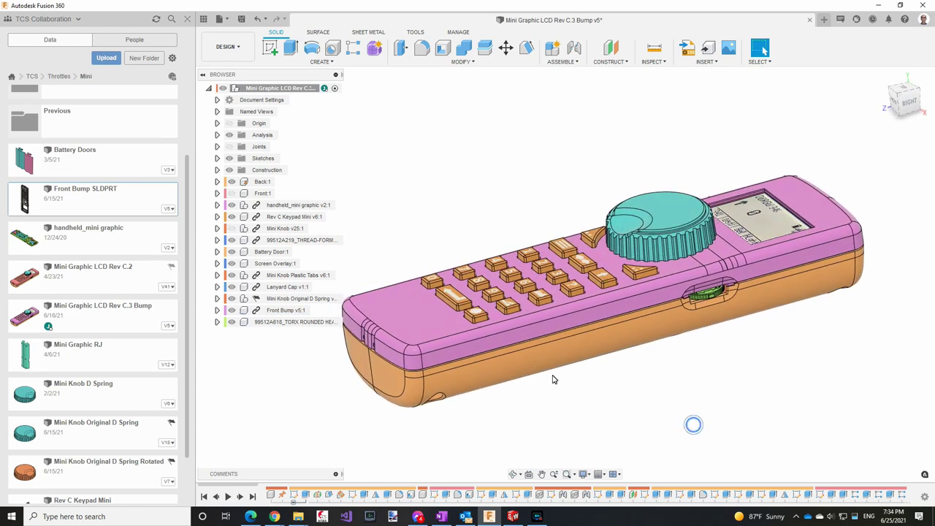
Close the project data view, switch to SolidWorks, and roll the Front Bump history back to just after Cut-Extrude2
click(187, 20)
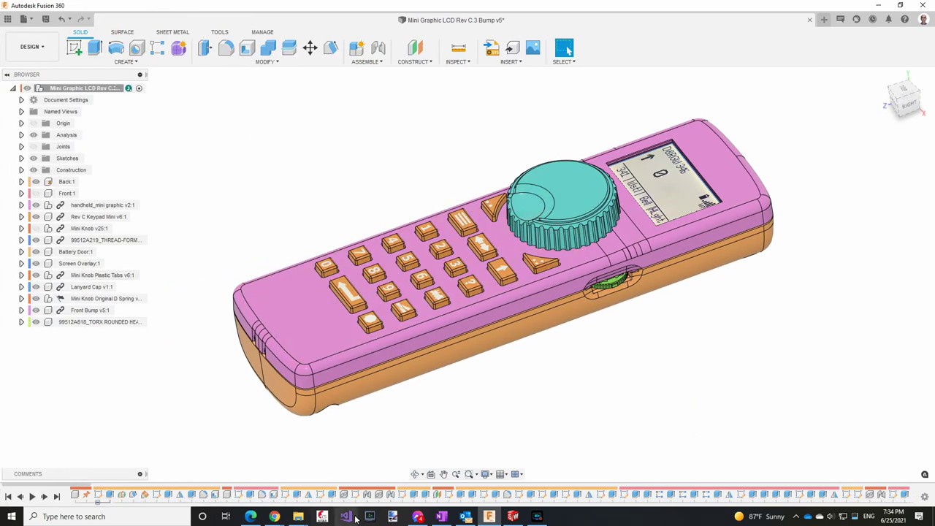
click(512, 516)
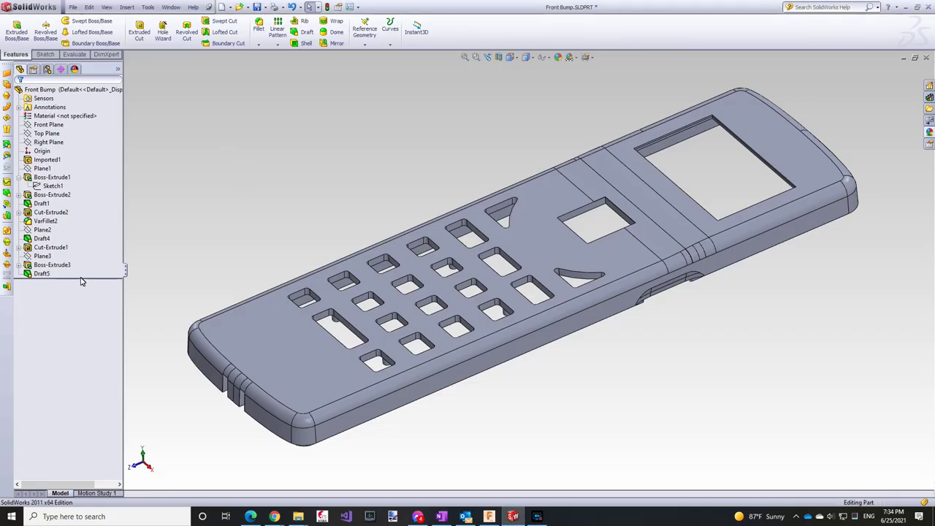
drag(82, 277, 74, 246)
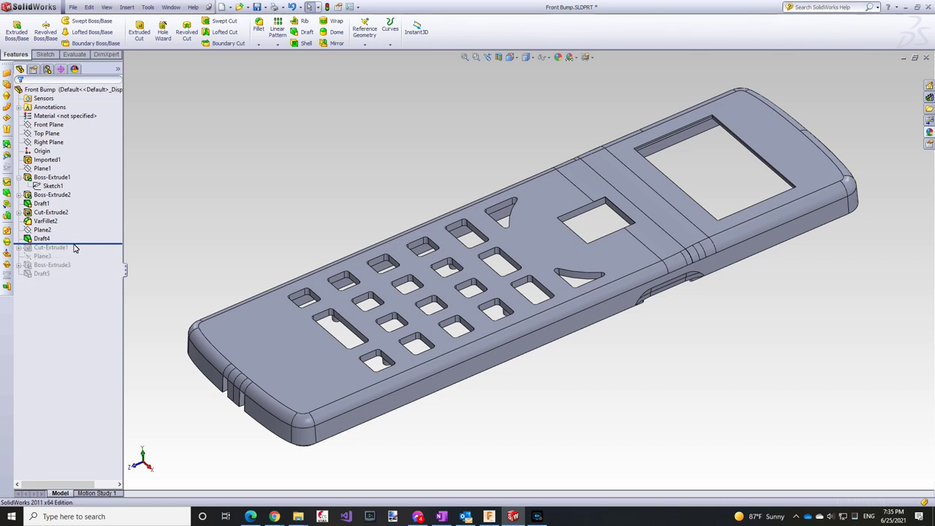
drag(73, 248, 69, 213)
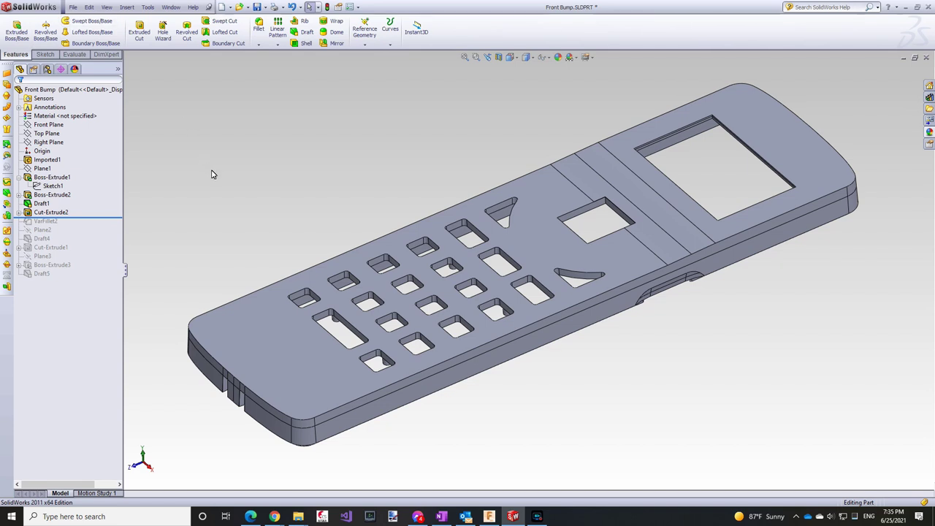
Switch to Fusion 360 and upload the Front Bump SLDPRT file as a new version of the Front Bump SLDPRT design
click(511, 518)
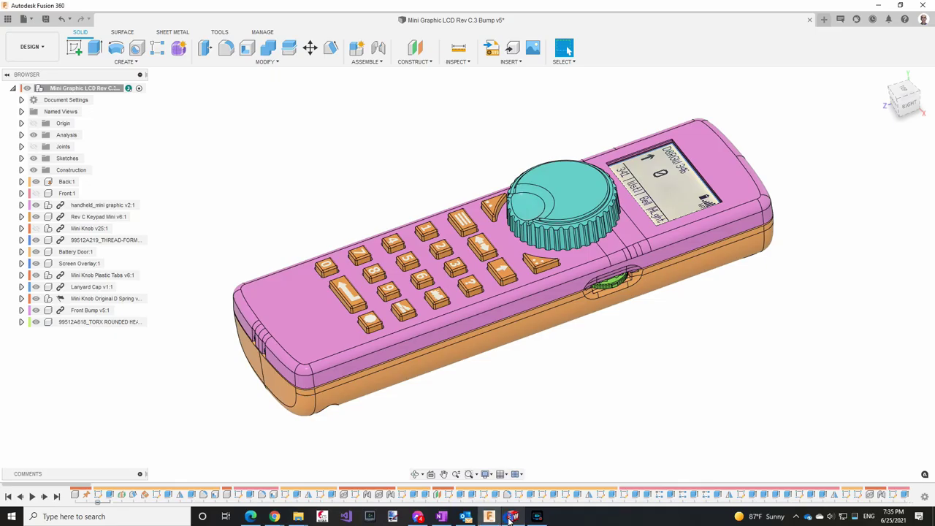
click(5, 21)
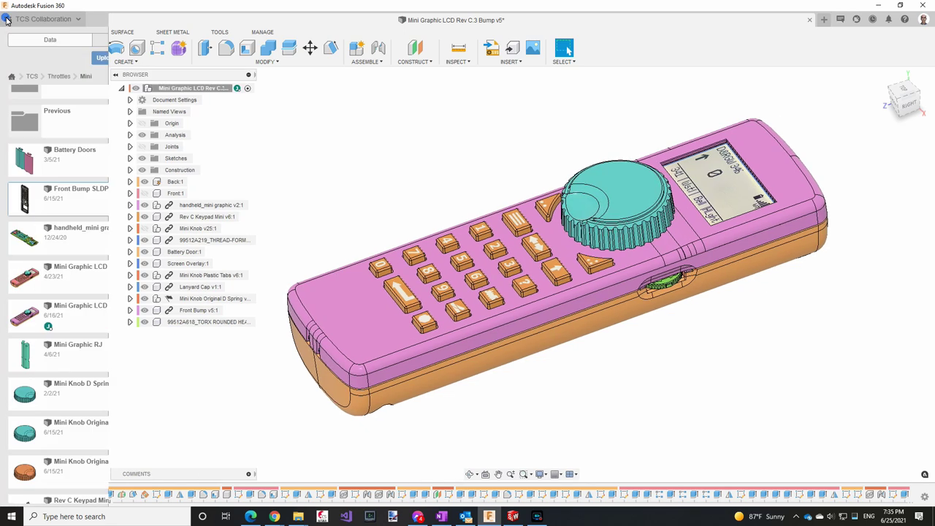
right_click(86, 197)
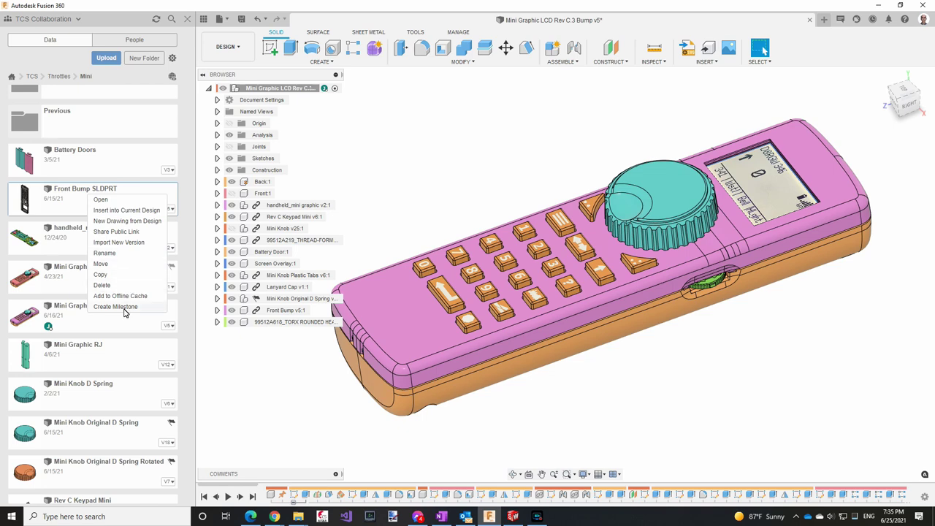
click(119, 243)
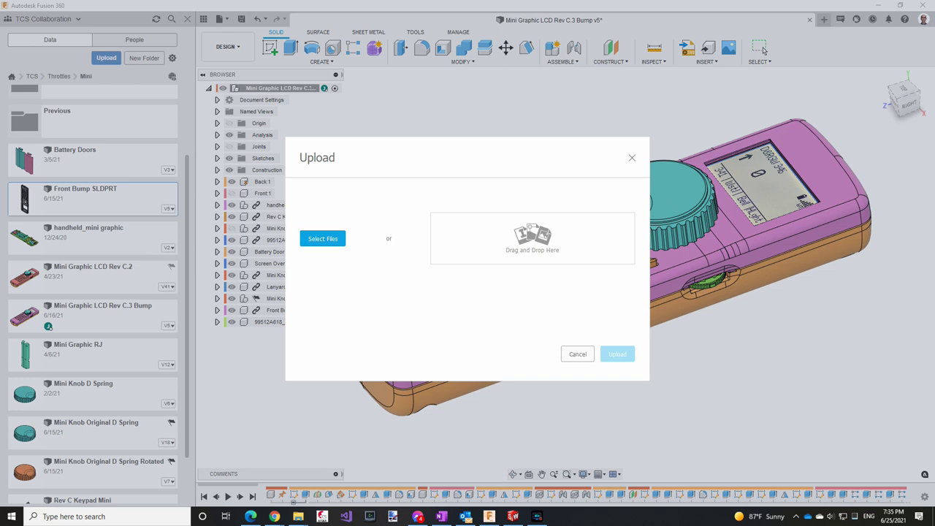
drag(298, 516, 529, 252)
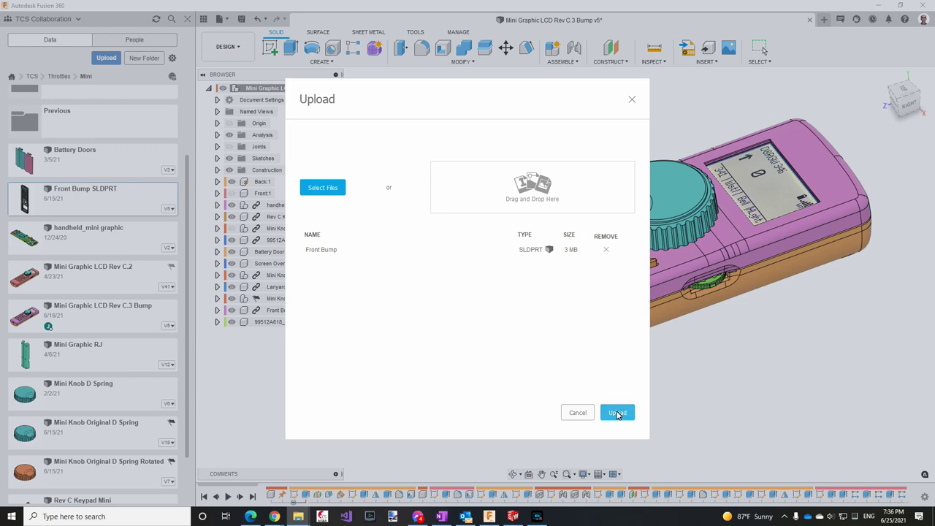
click(617, 412)
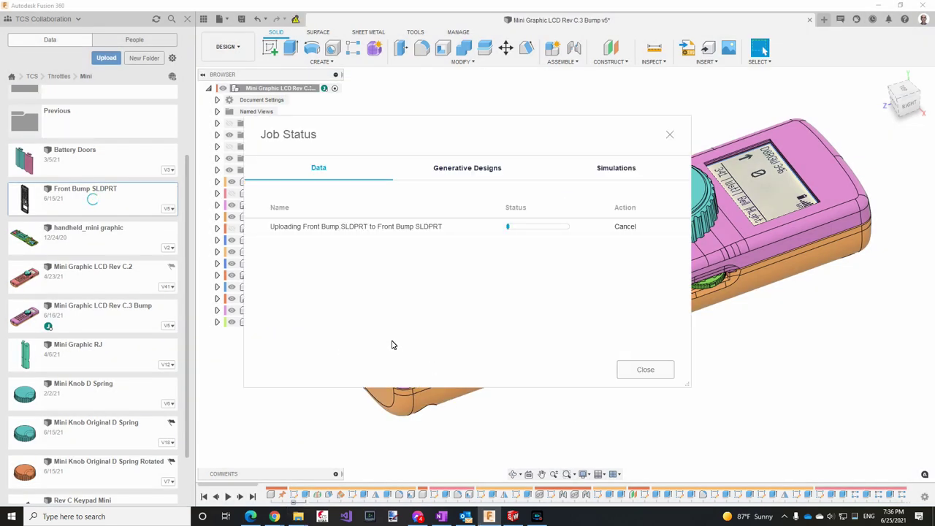
click(645, 370)
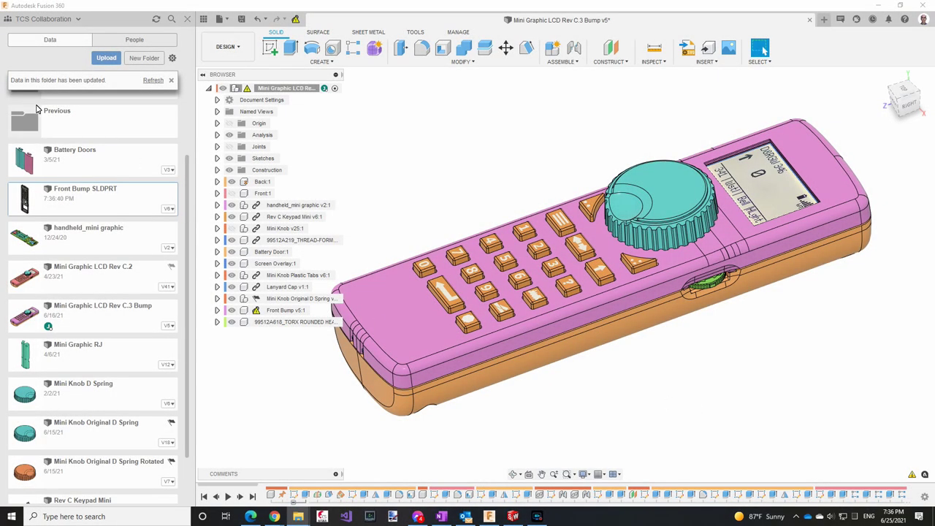
Refresh the project folder, inspect the new version of Front Bump SLDPRT from above, and return to the Mini Graphic LCD Rev C.3 Bump assembly
click(153, 80)
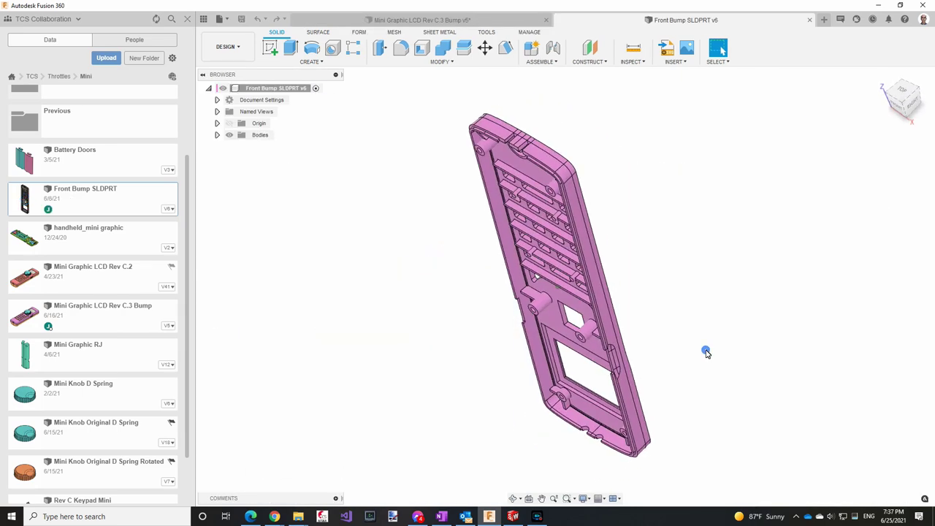
drag(706, 355, 703, 302)
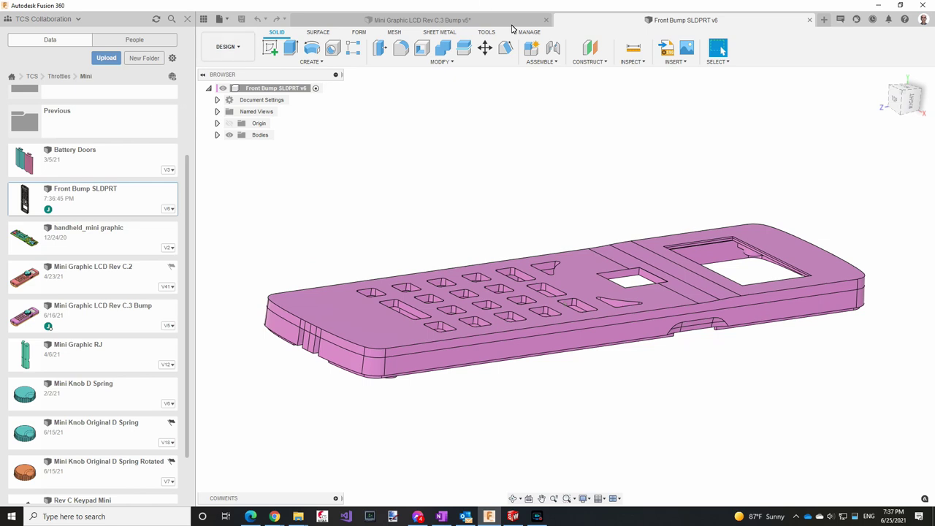
click(472, 20)
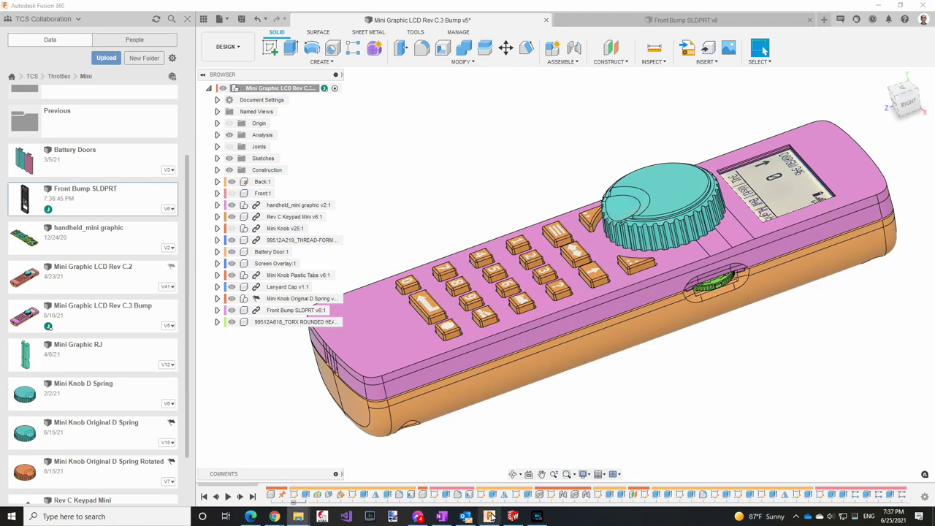
Switch to SolidWorks and roll the Front Bump history forward from Cut-Extrude2 to the end, through Draft5
click(513, 516)
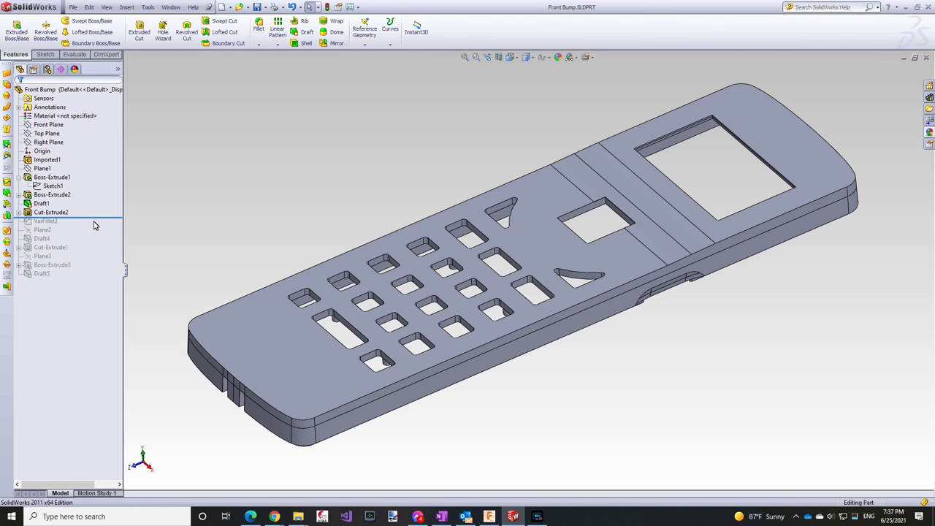
drag(94, 222, 85, 279)
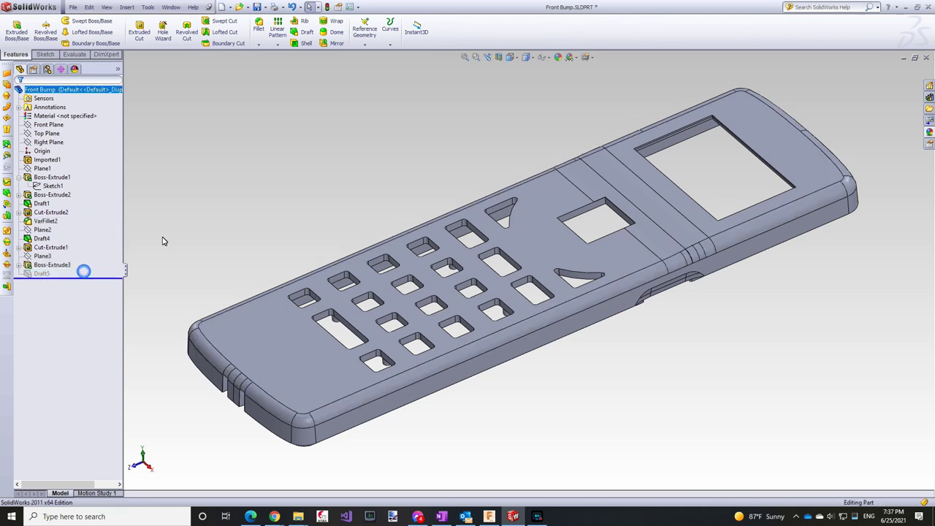
Switch to Fusion 360 and upload the fully rolled-forward Front Bump SLDPRT file as another new version of the design
key(alt+Tab)
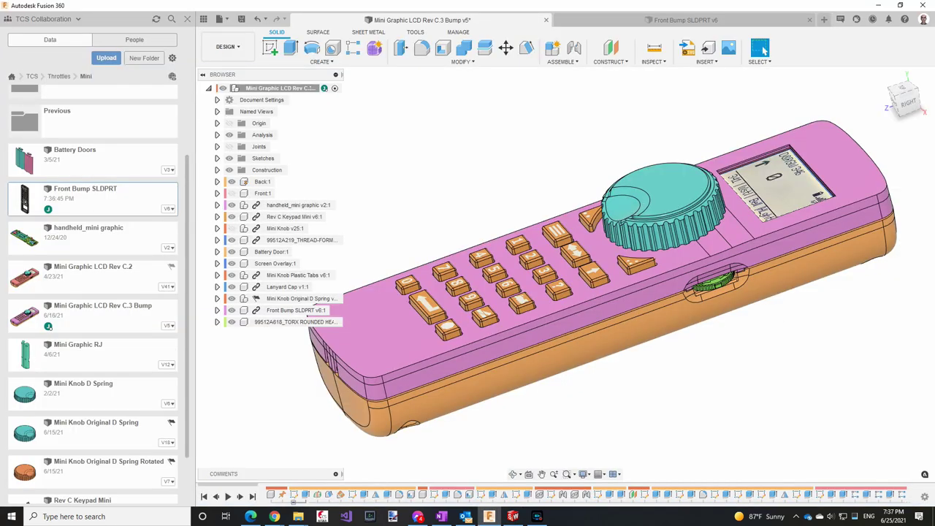
right_click(73, 199)
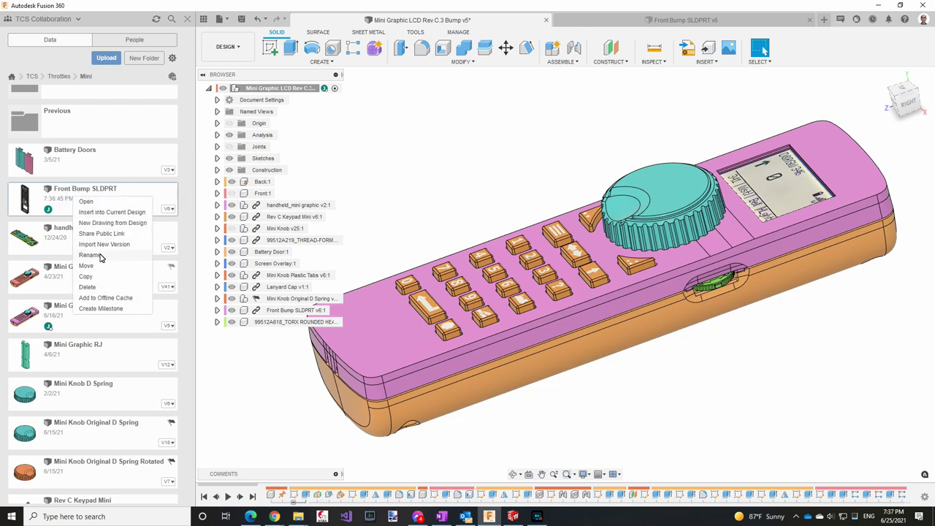
click(102, 245)
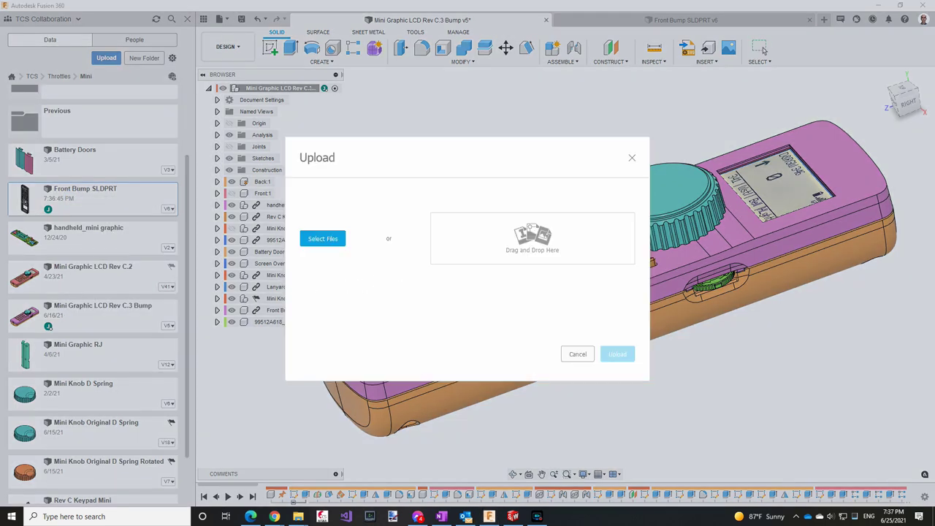
drag(431, 214, 438, 267)
click(617, 413)
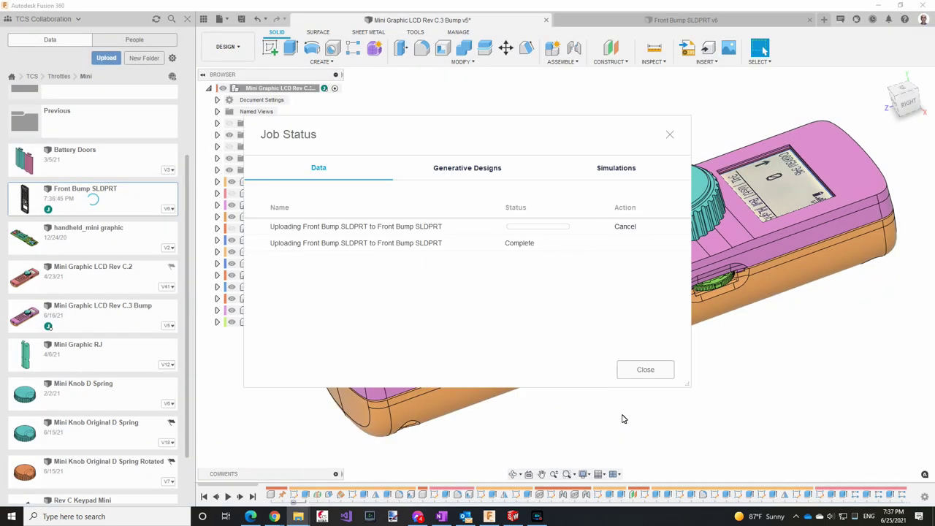
Dismiss the job status window and close the Mini Graphic LCD Rev C.3 Bump assembly without saving its changes
click(639, 369)
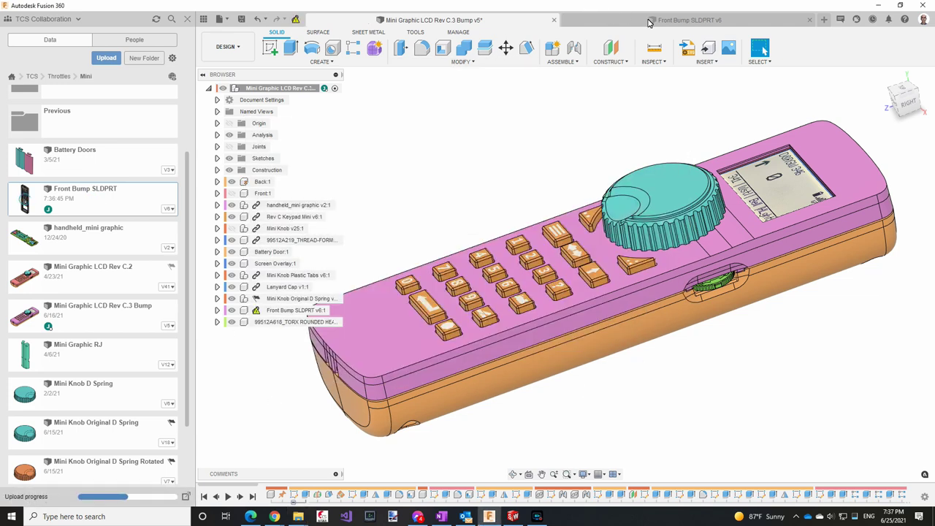
click(554, 19)
click(484, 276)
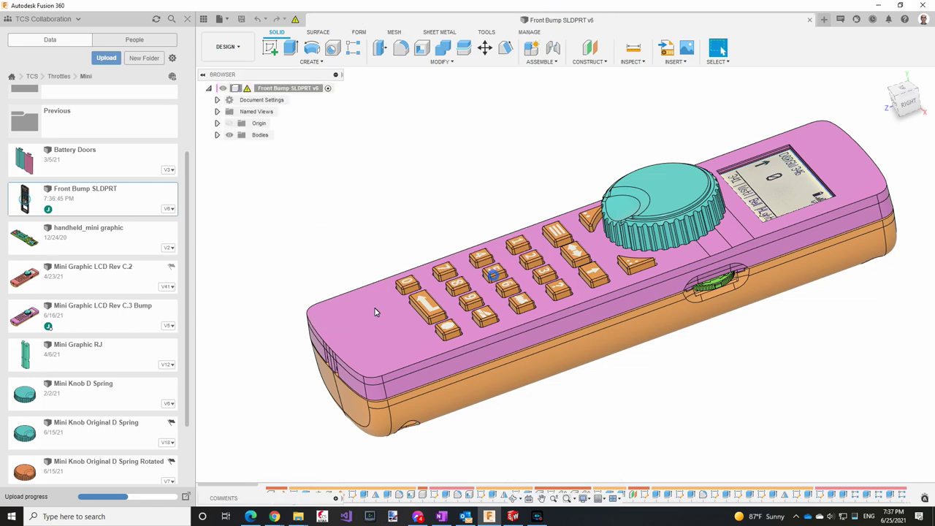
click(98, 285)
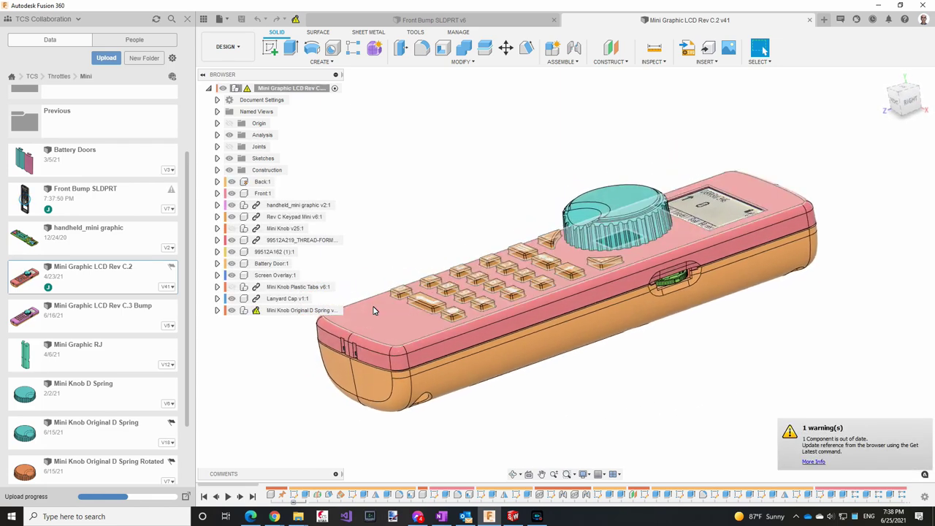
click(231, 193)
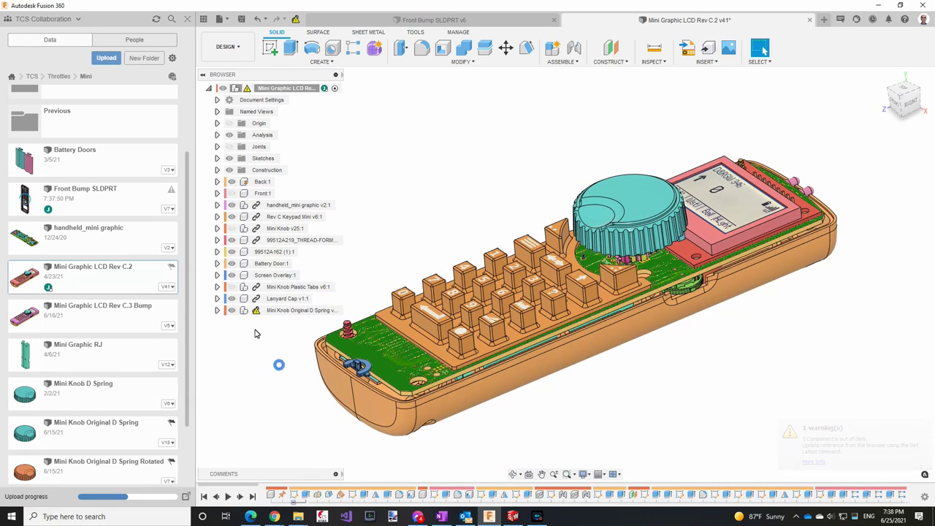
click(809, 20)
click(477, 275)
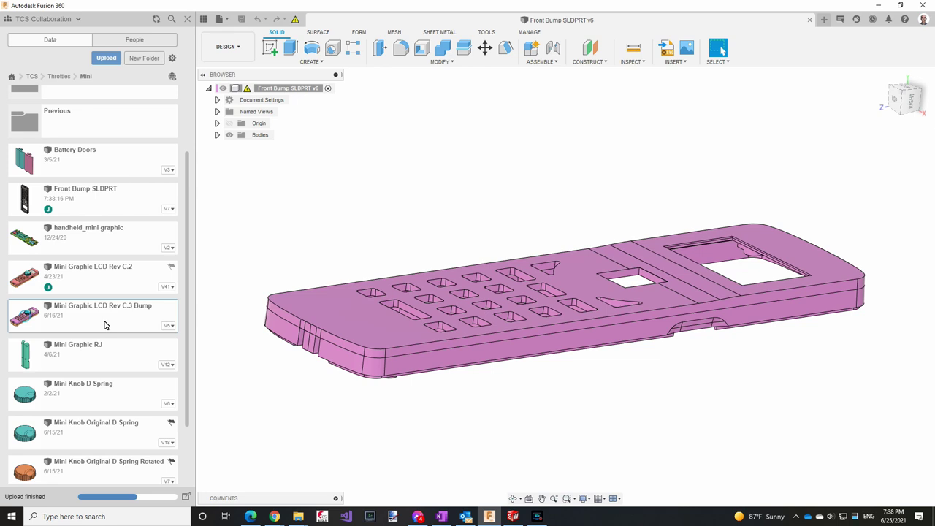
Reopen the Mini Graphic LCD Rev C.3 Bump assembly, update the Front Bump reference to its latest version, and inspect the bump around the knob
double_click(104, 325)
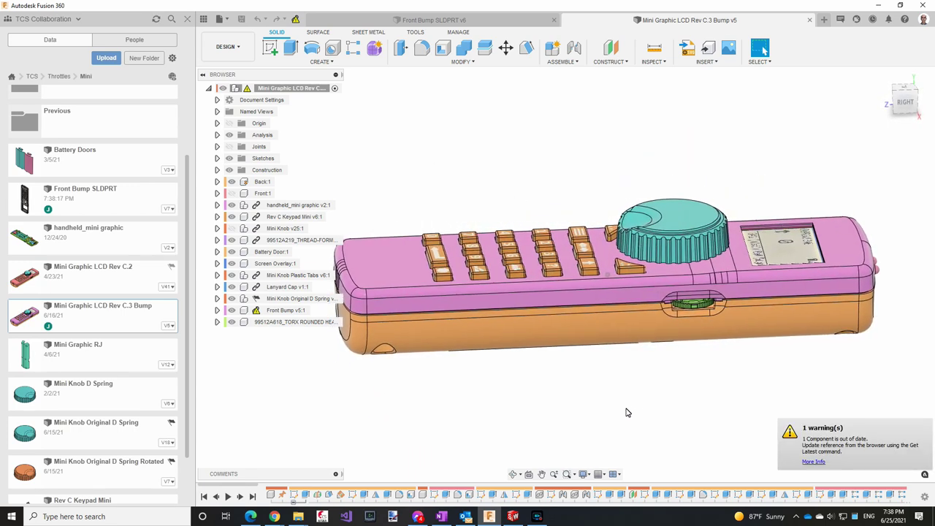
drag(626, 412, 285, 70)
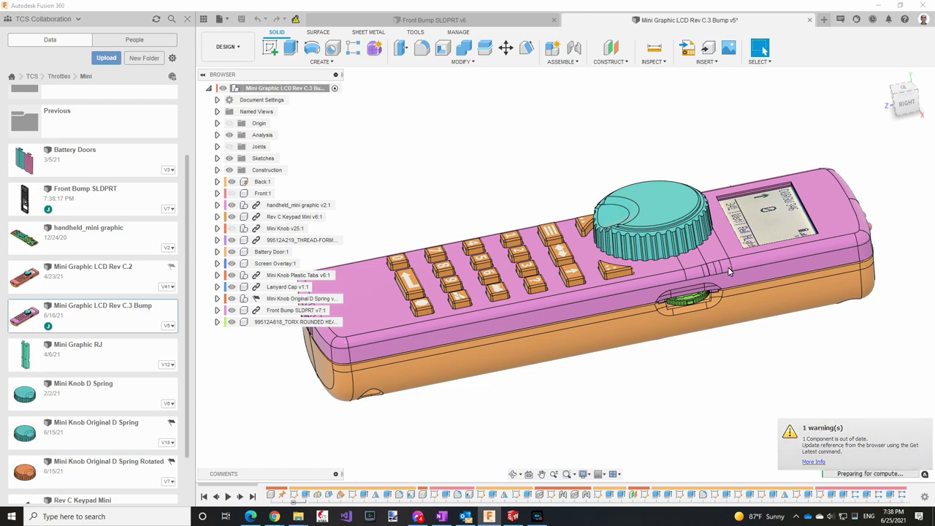
drag(732, 380, 759, 432)
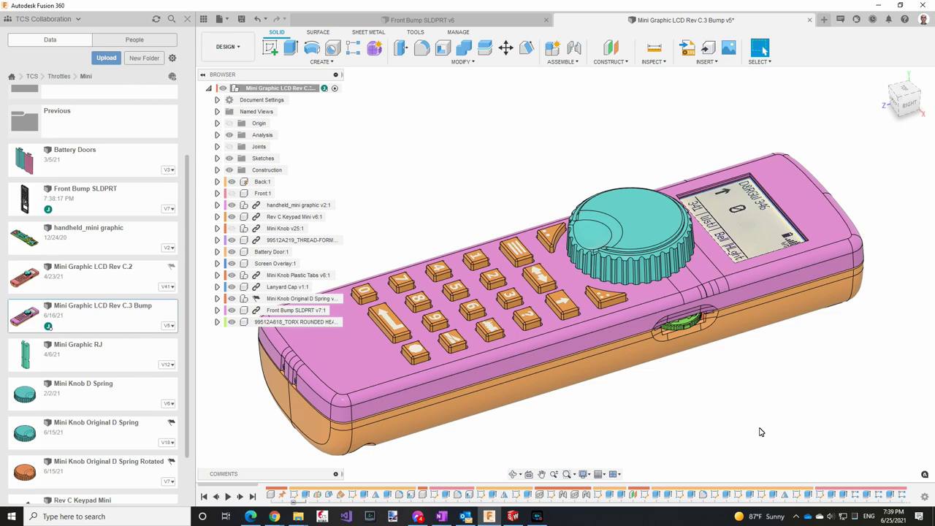
Switch to the Front Bump part in SolidWorks
mouse_move(507, 519)
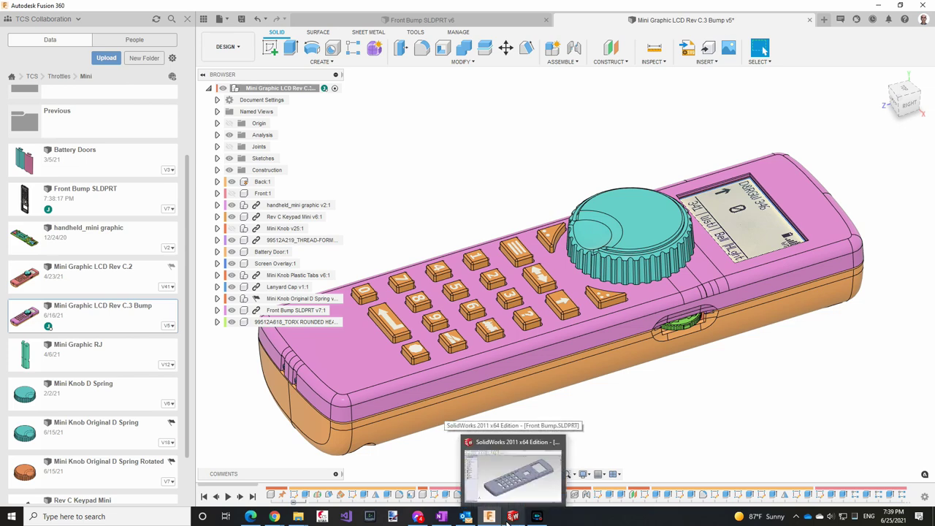